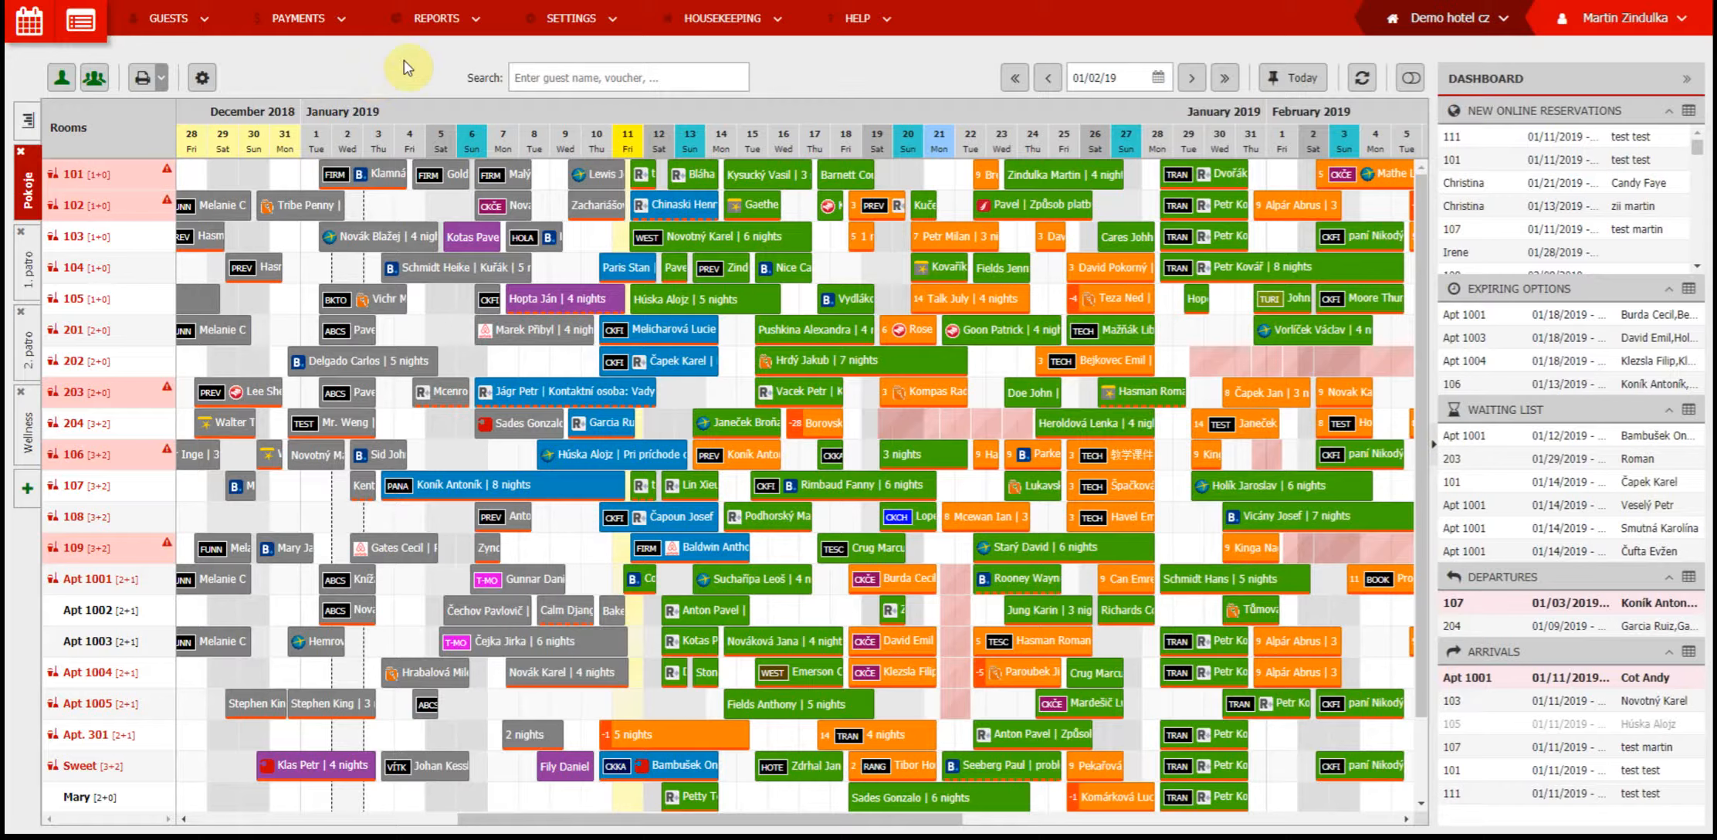
Open the list of stock items in the payments inventory
mouse_move(315, 21)
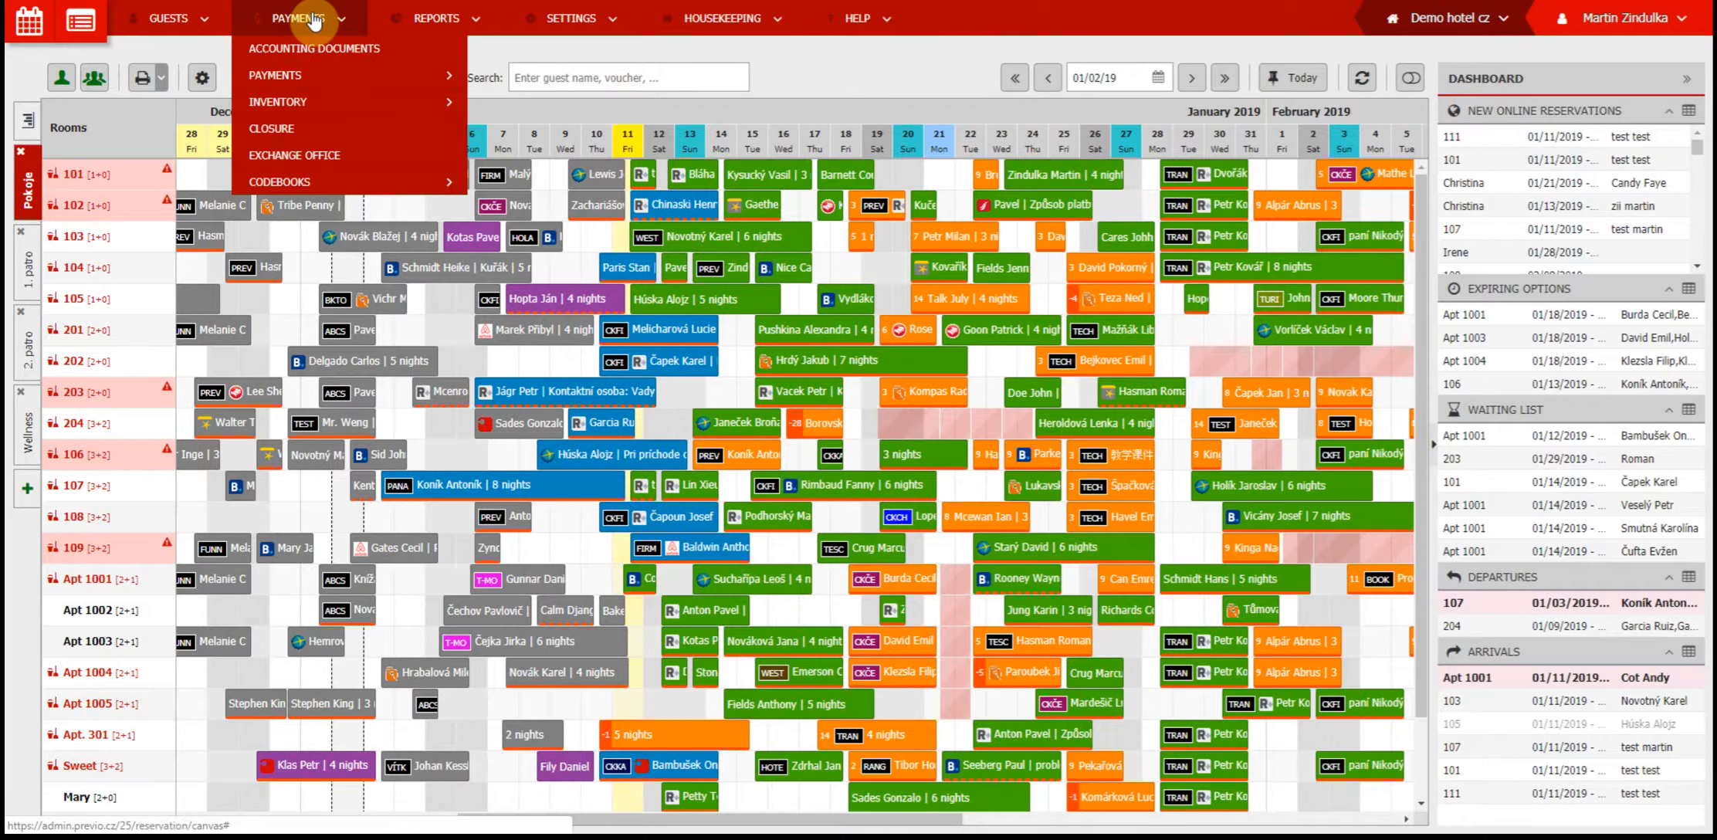
mouse_move(312, 102)
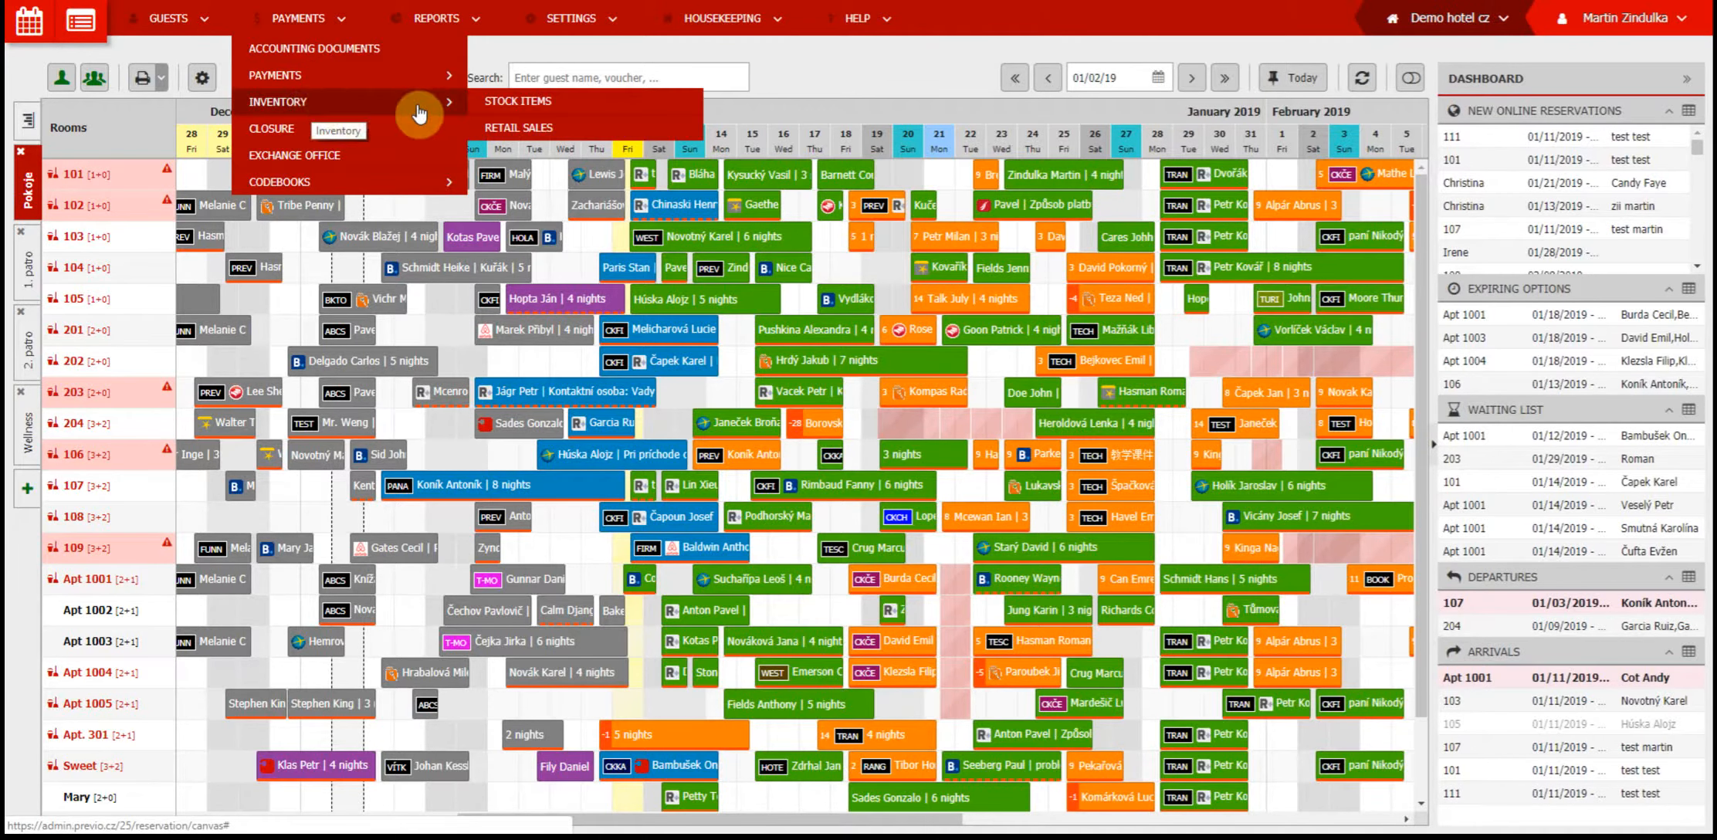
left_click(502, 114)
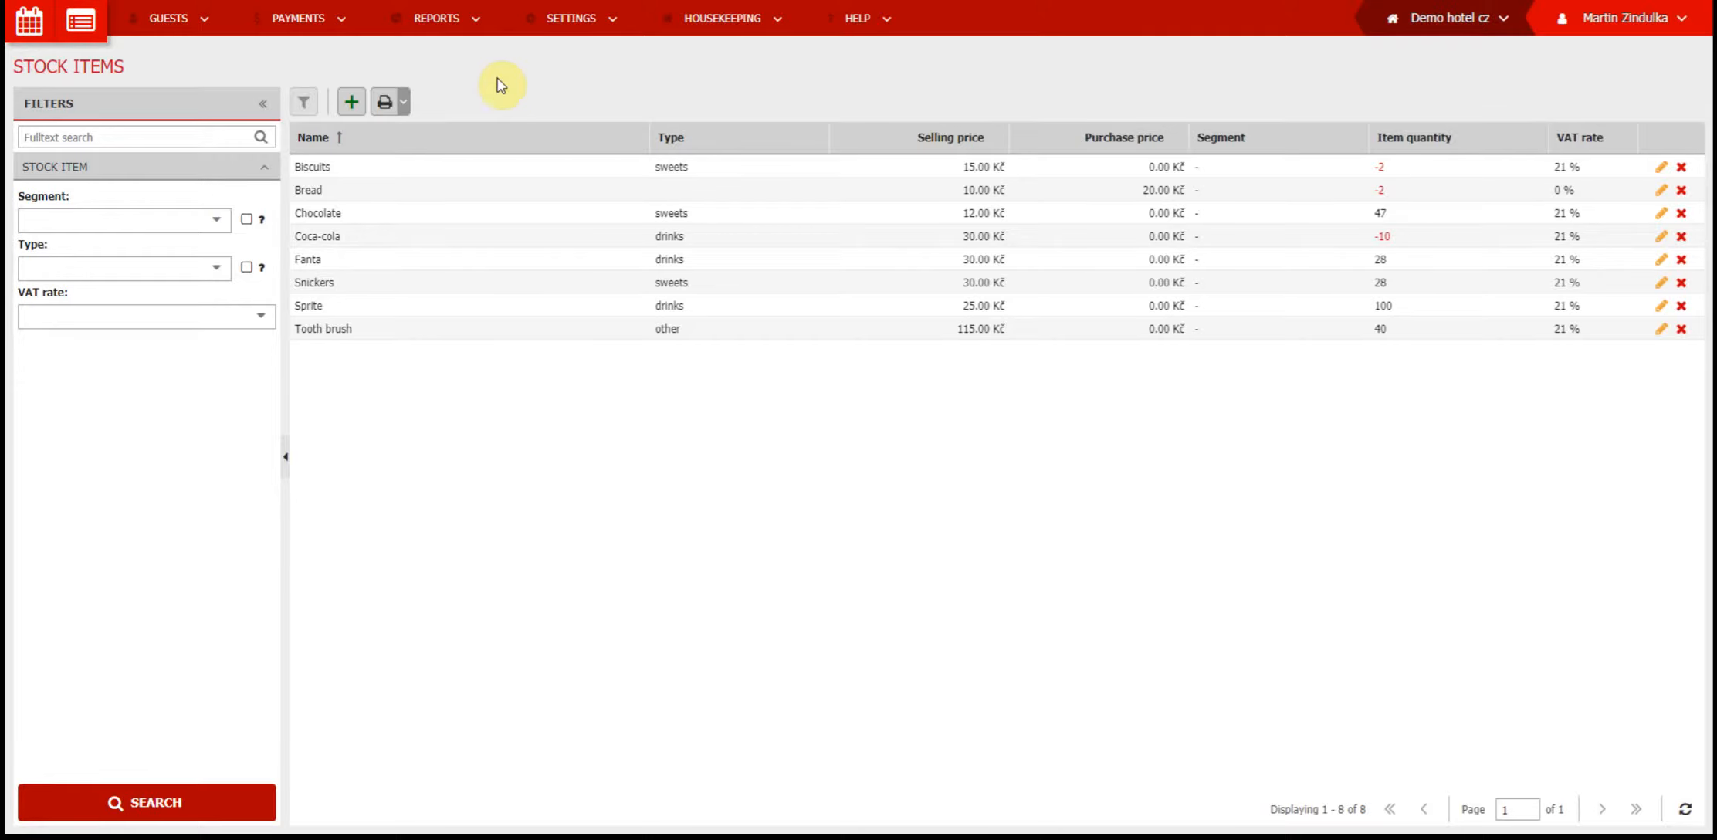
Create stock item City map, type other, 15 % VAT, selling price 50 Kč and € 3, purchase price 20 Kč and € 1
left_click(345, 107)
left_click(610, 335)
type("C")
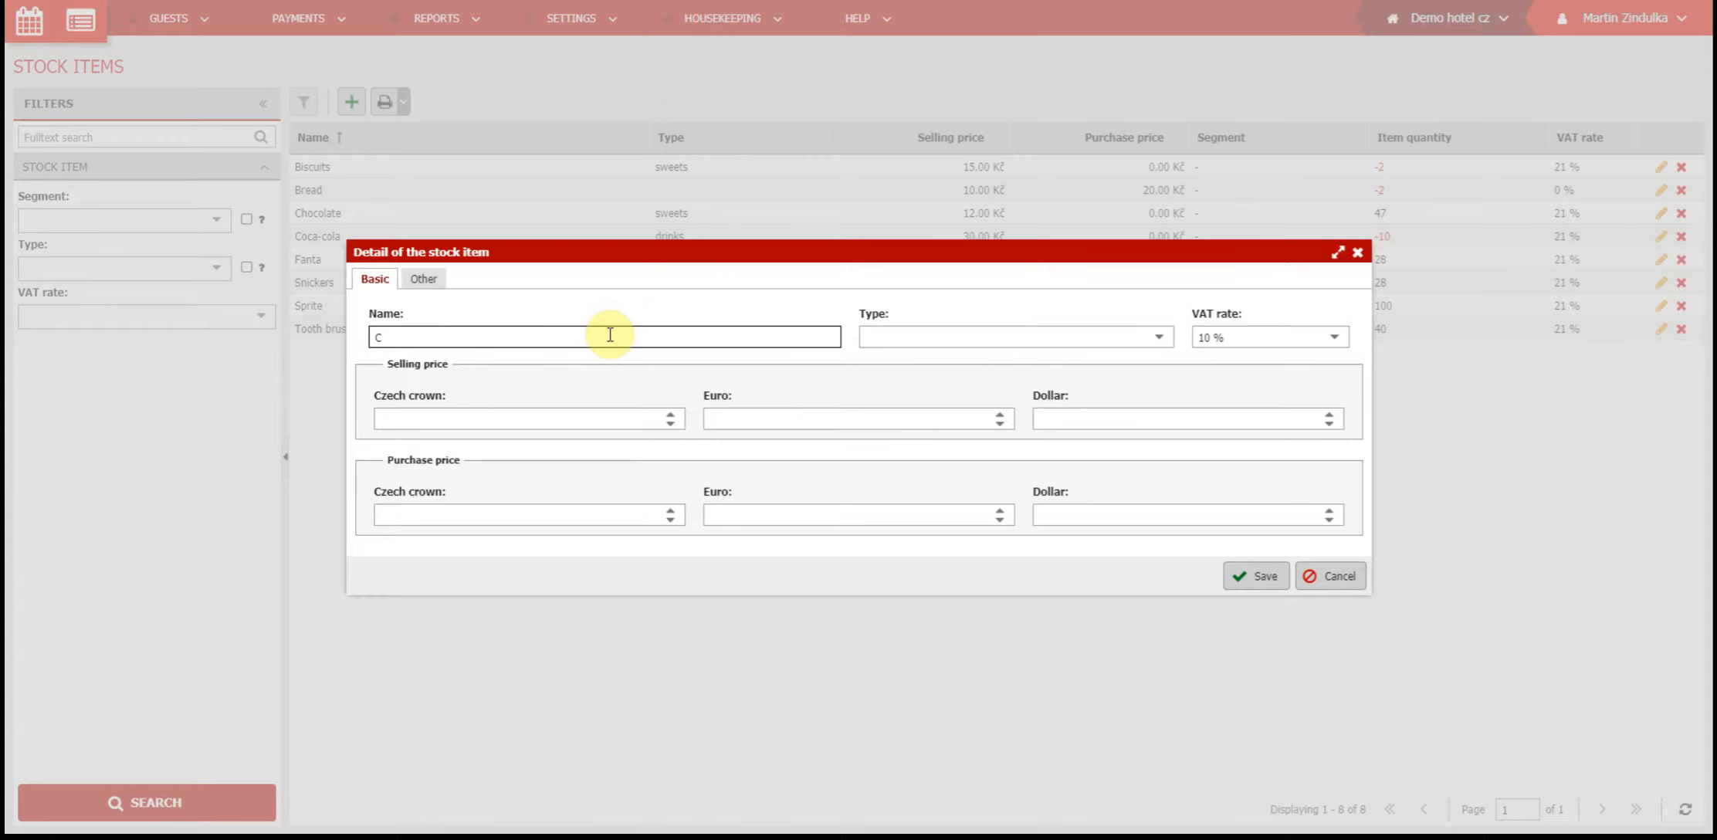
type("ity map")
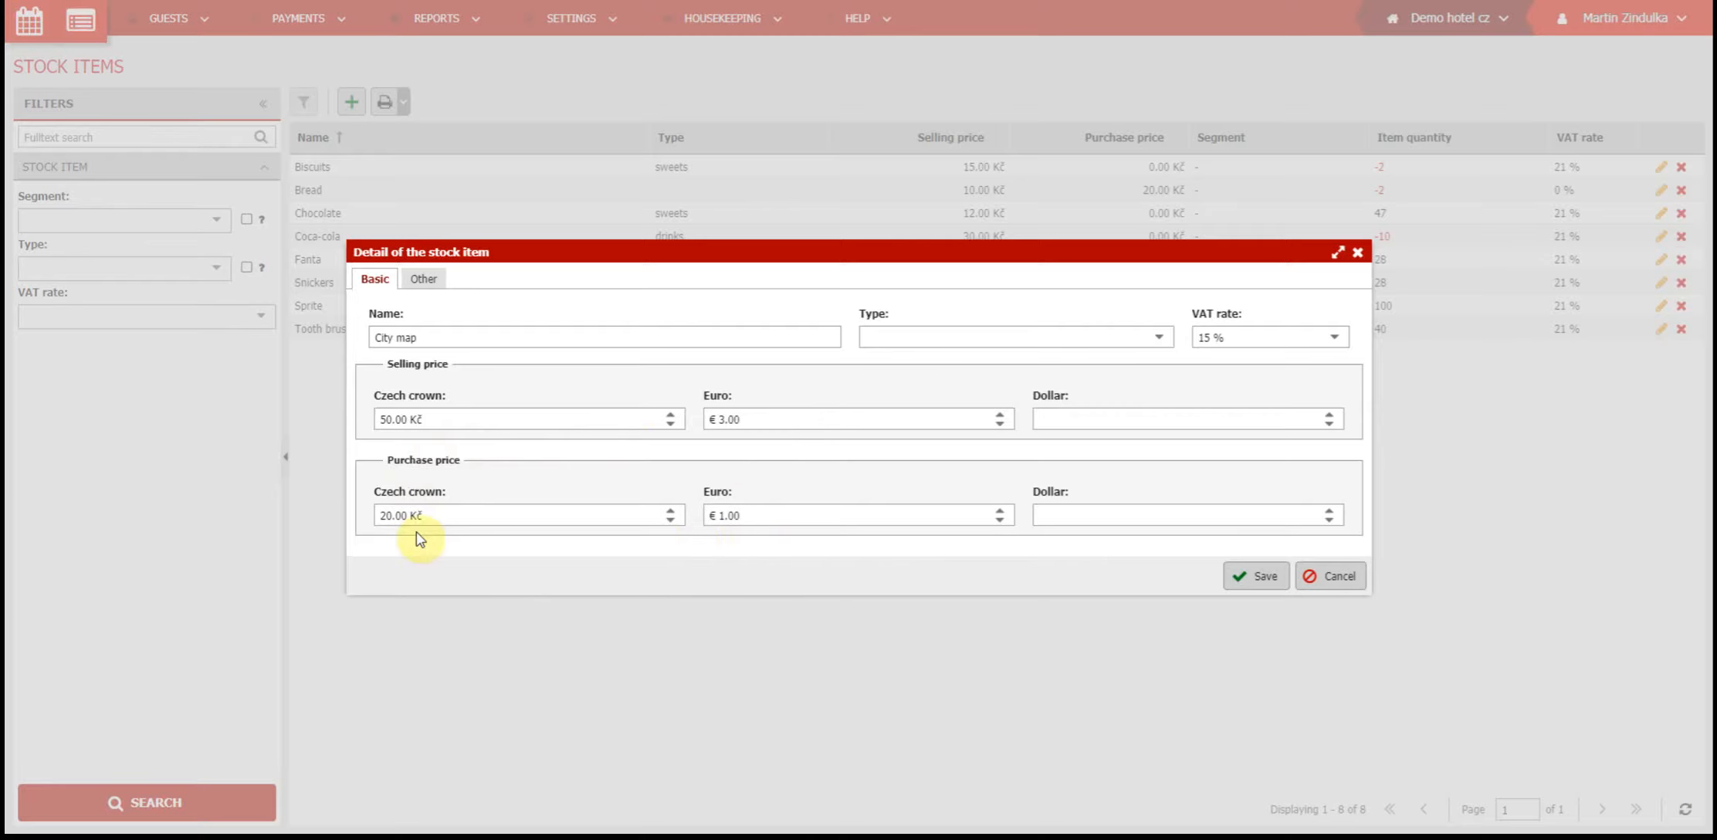
left_click(1161, 340)
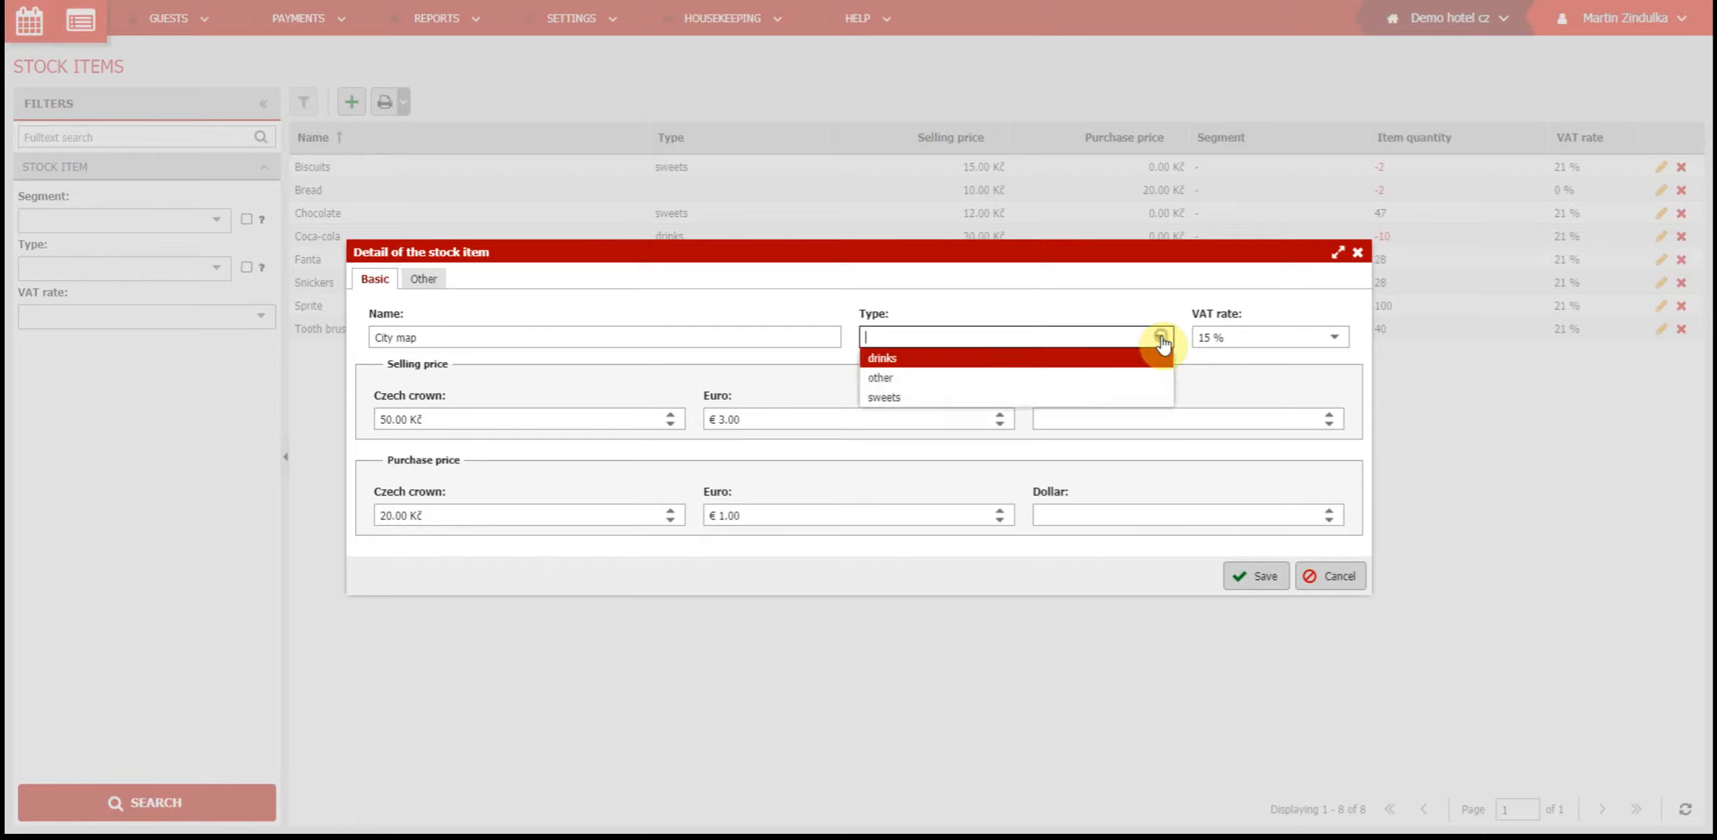
left_click(1133, 377)
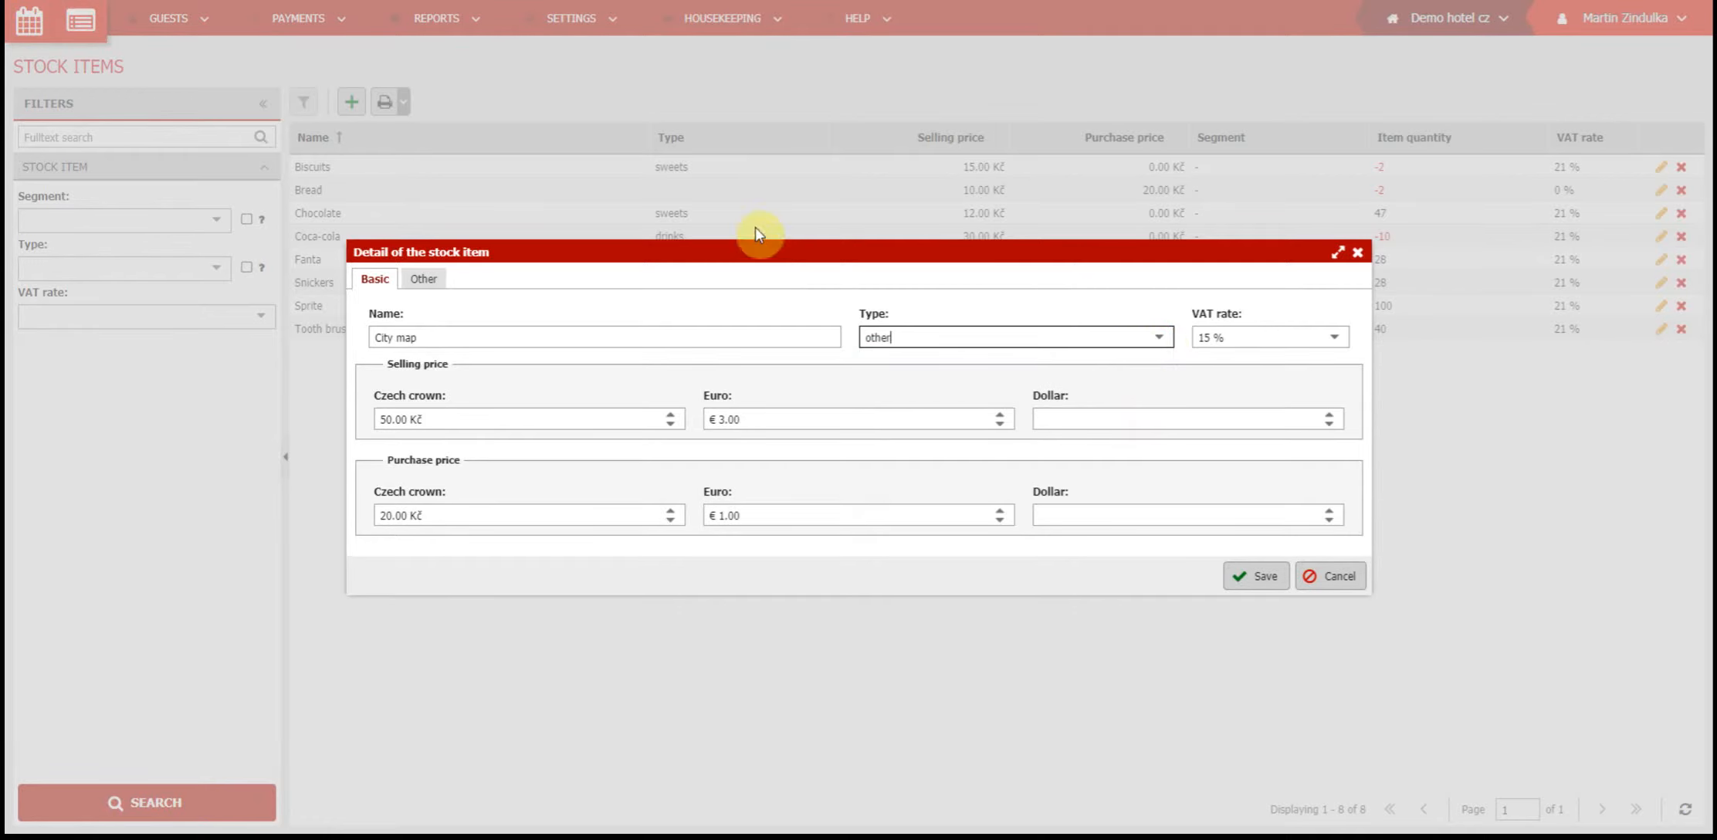
Assign the City map item to the Retail sales segment and save the item
left_click(424, 283)
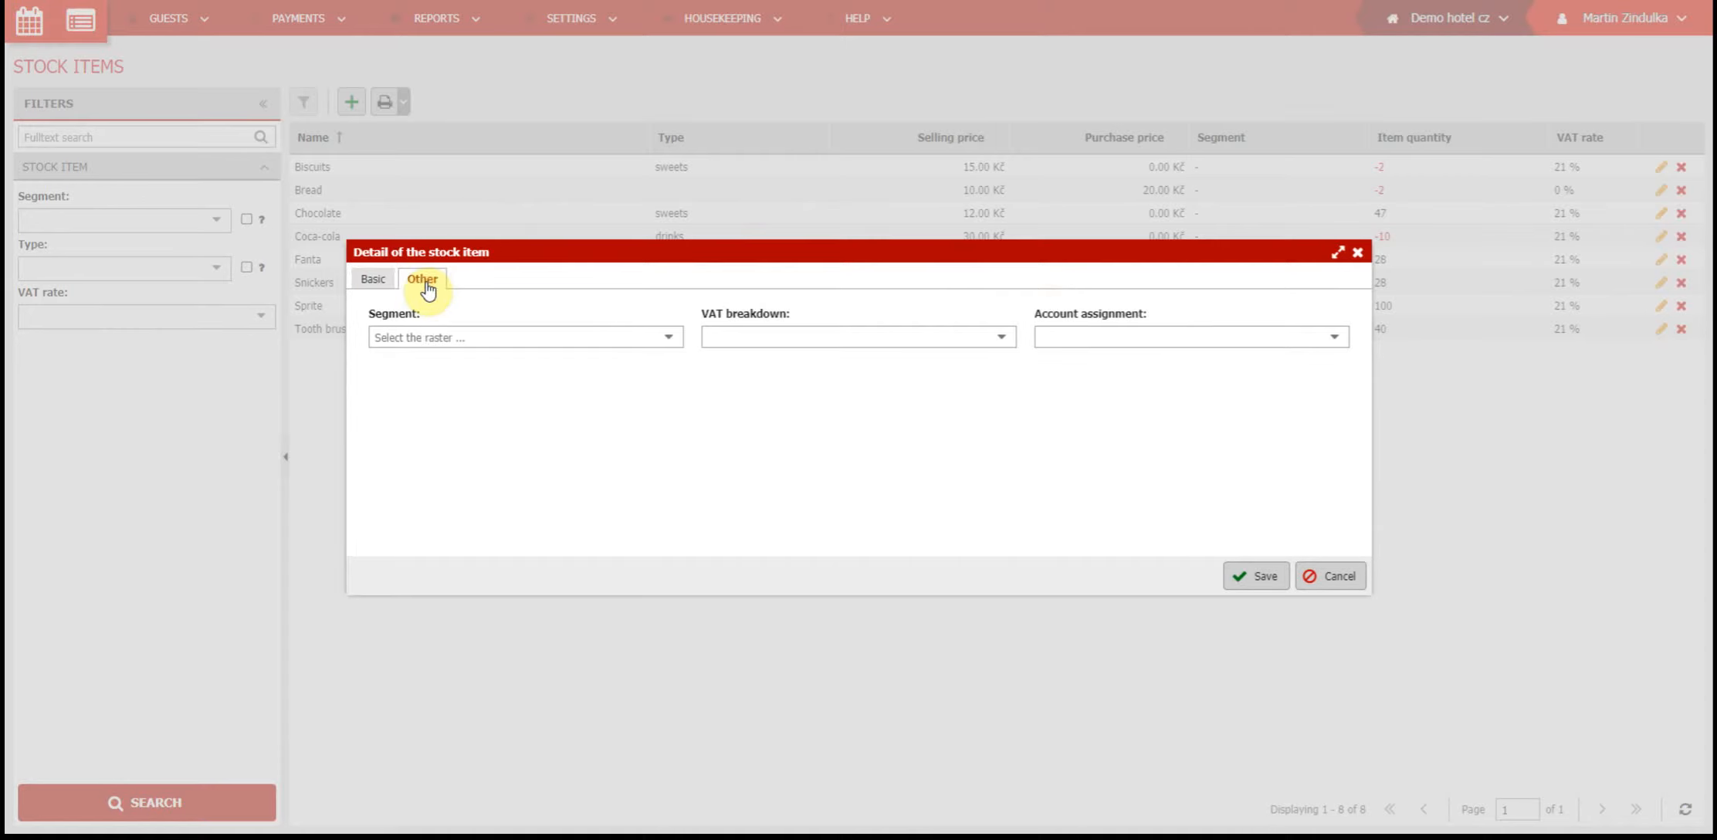
left_click(668, 338)
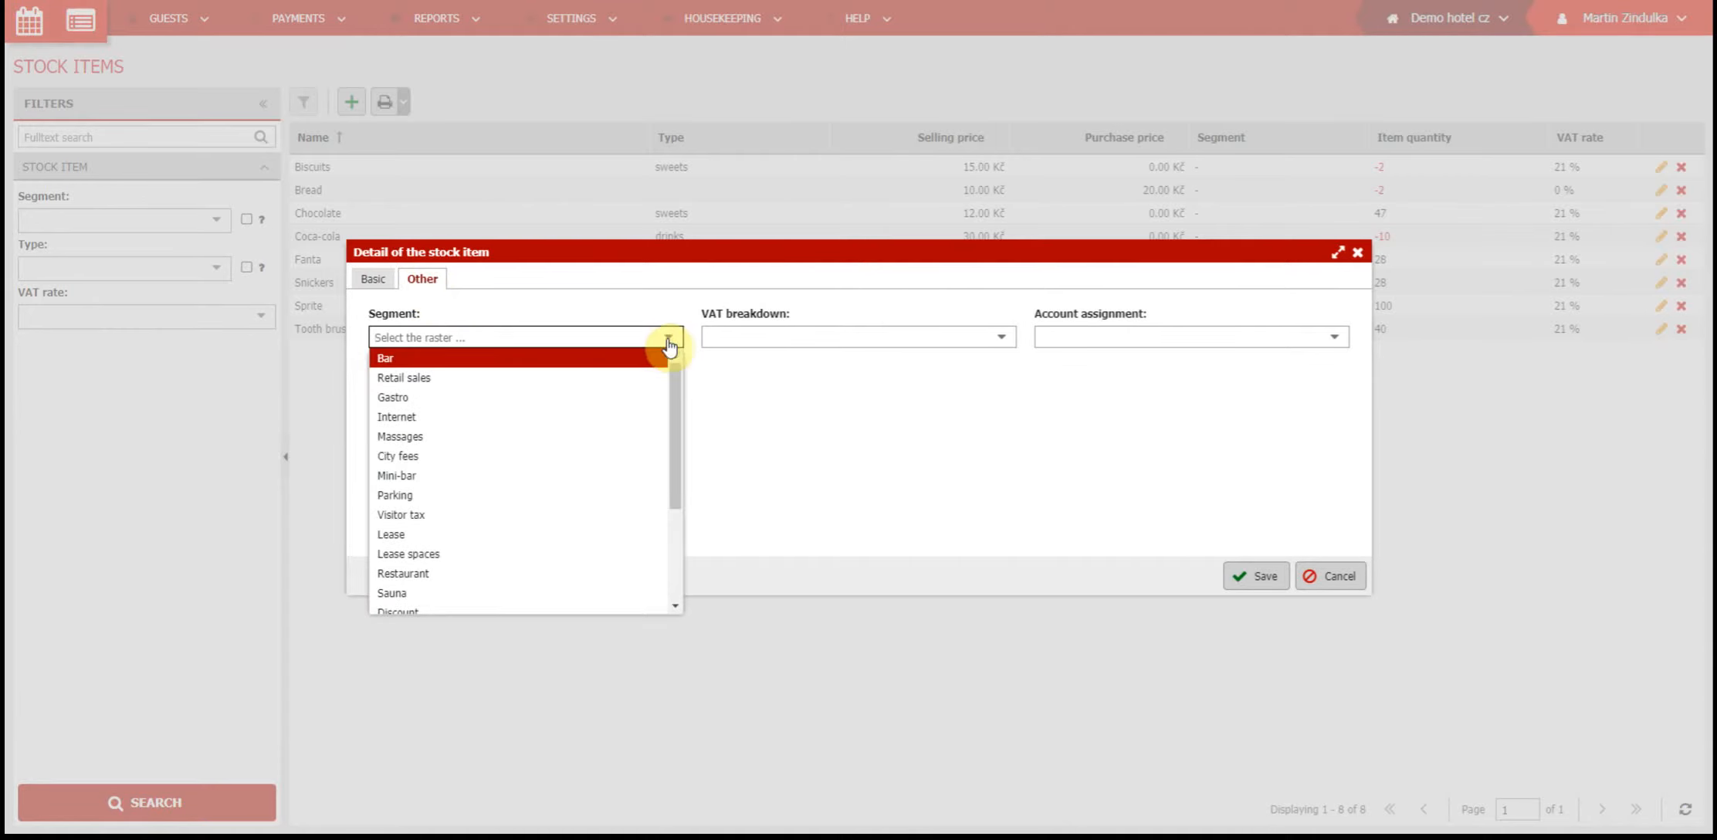
left_click(598, 390)
left_click(1266, 585)
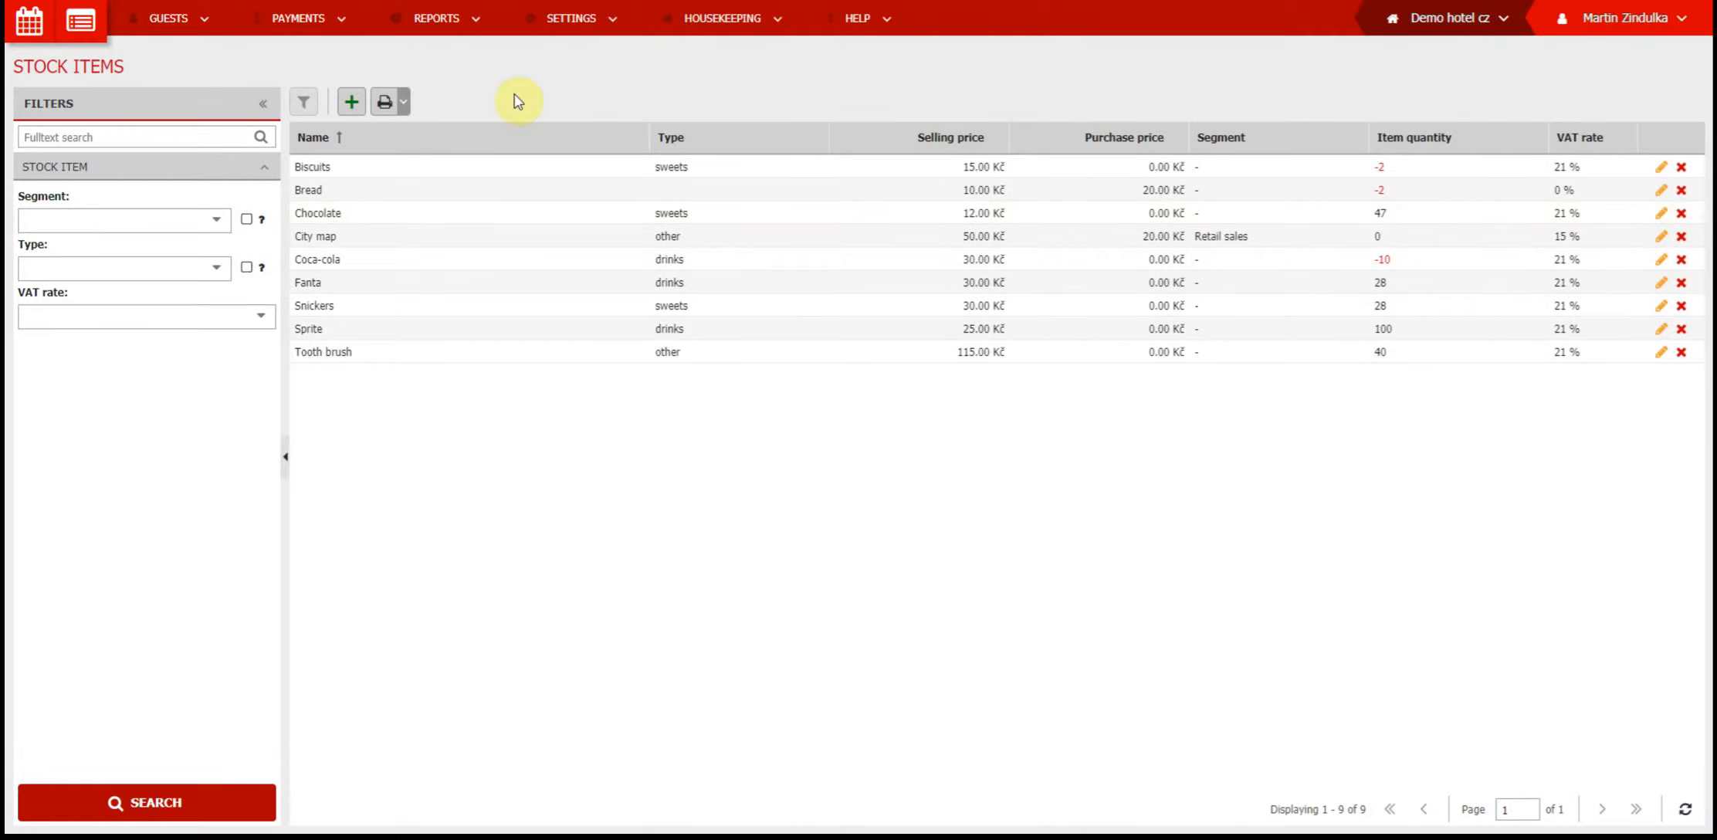
Open the retail sales overview in the inventory and check the delete option of the newest movements
left_click(323, 31)
mouse_move(445, 103)
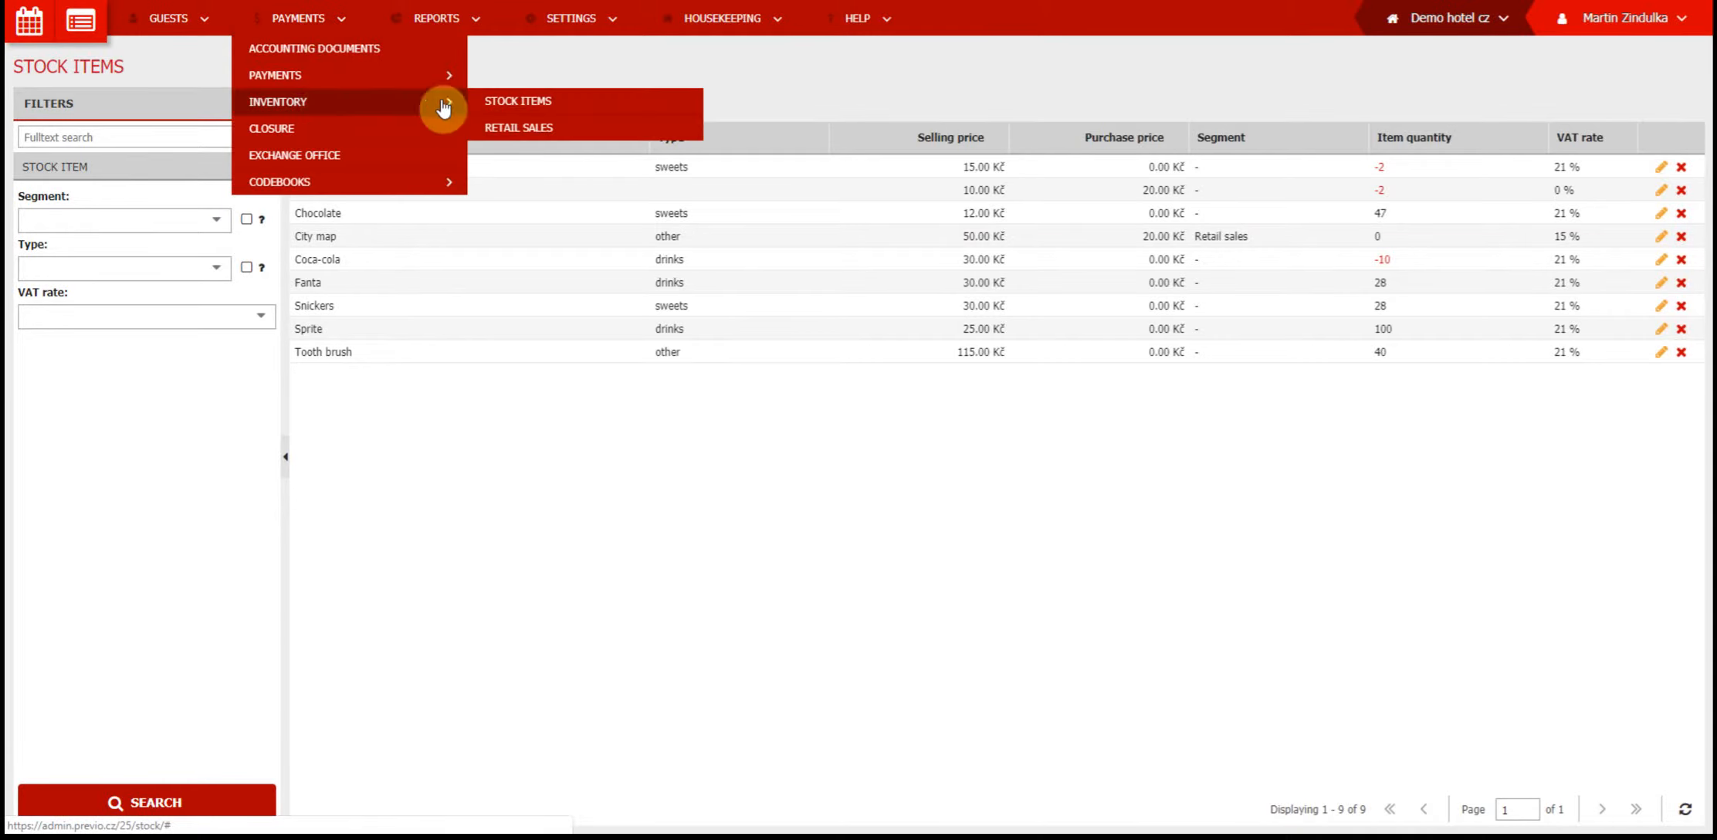
left_click(552, 132)
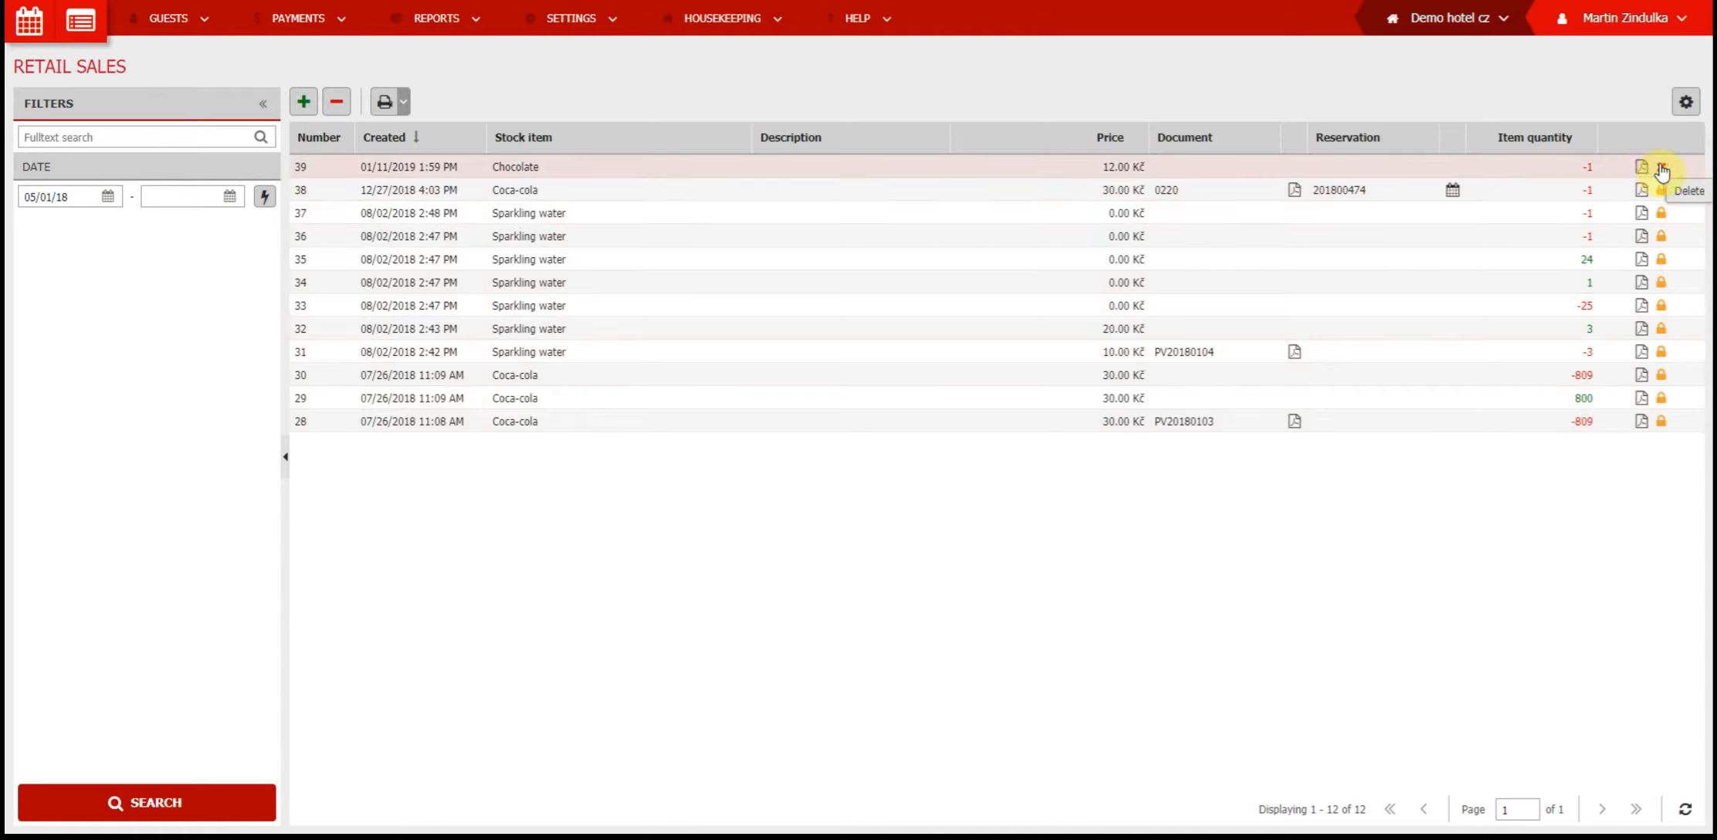
mouse_move(1662, 192)
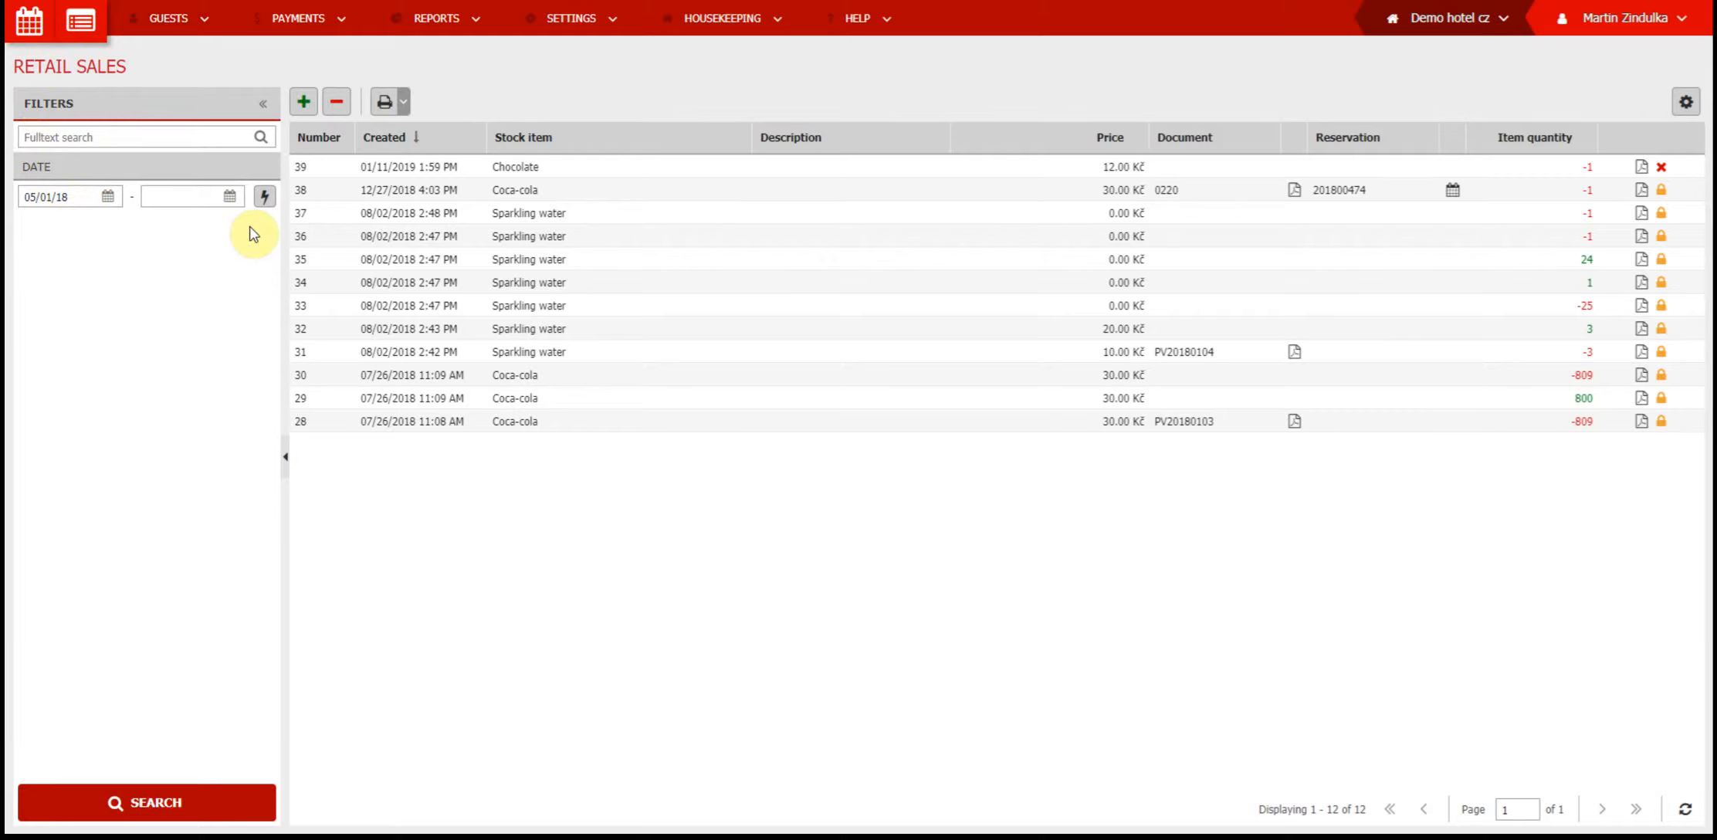
Start a move in stock in CZK and add the City map item with a count of 150
left_click(305, 104)
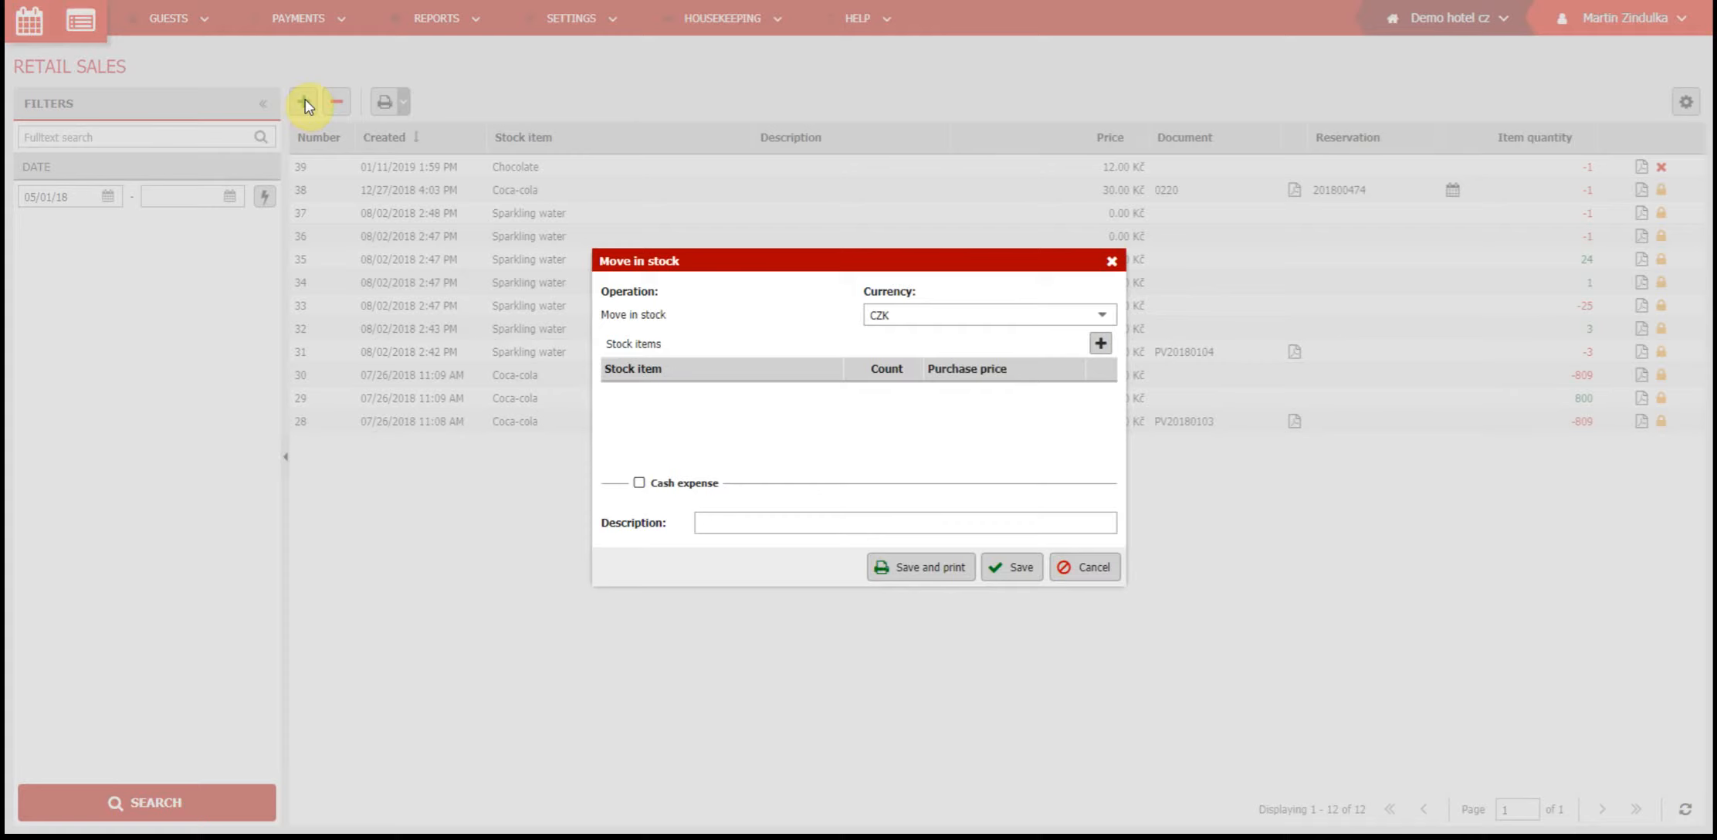
left_click(1100, 348)
type("Cit")
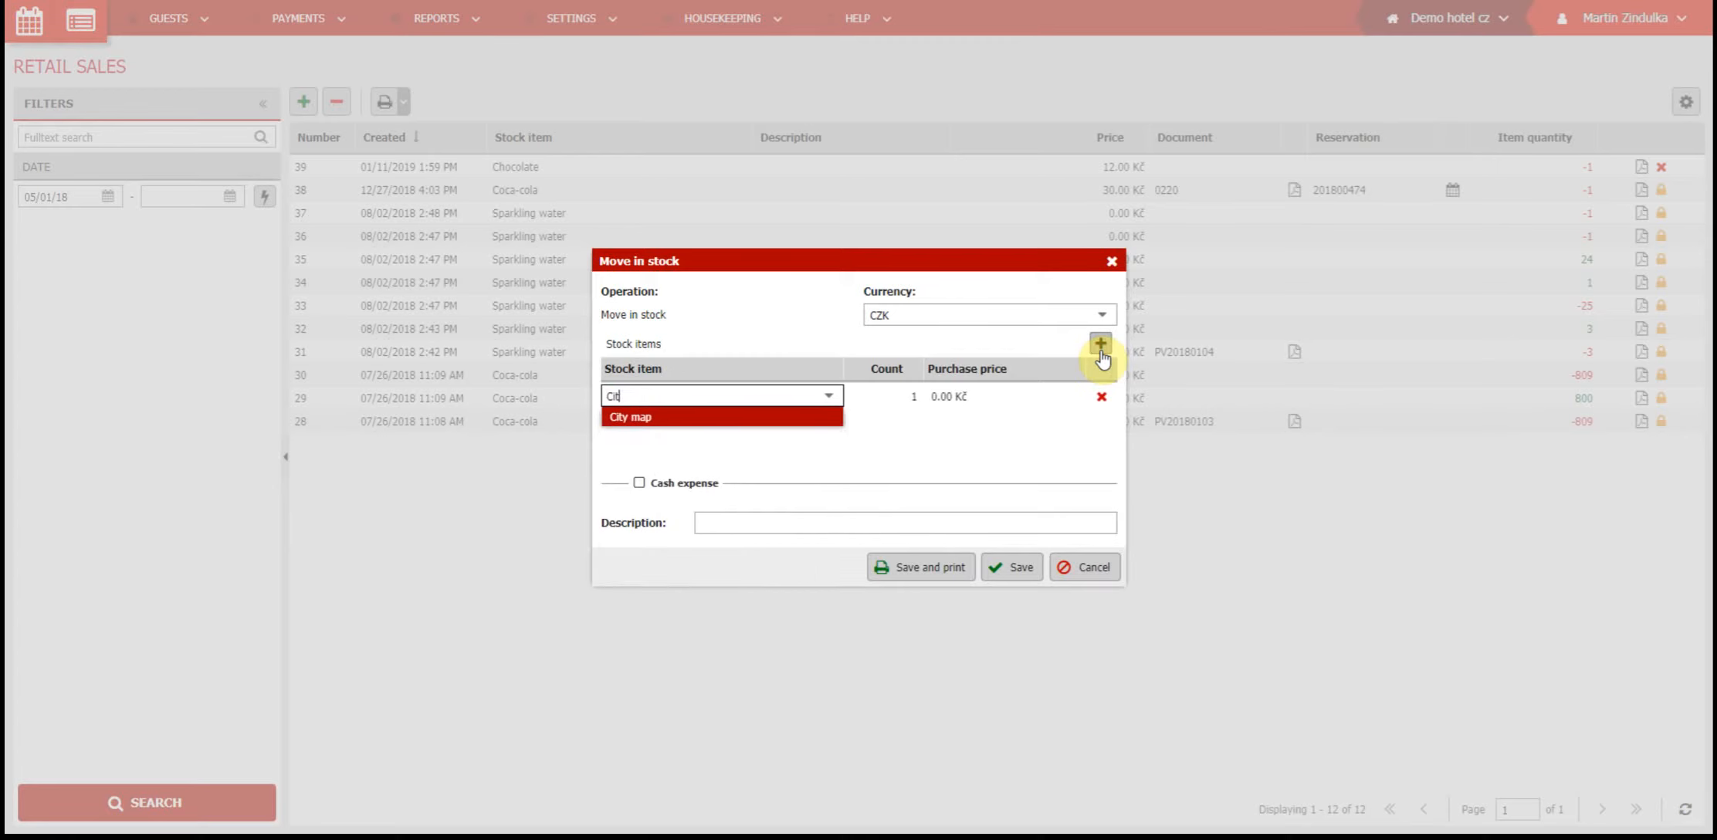
left_click(808, 423)
left_click(878, 398)
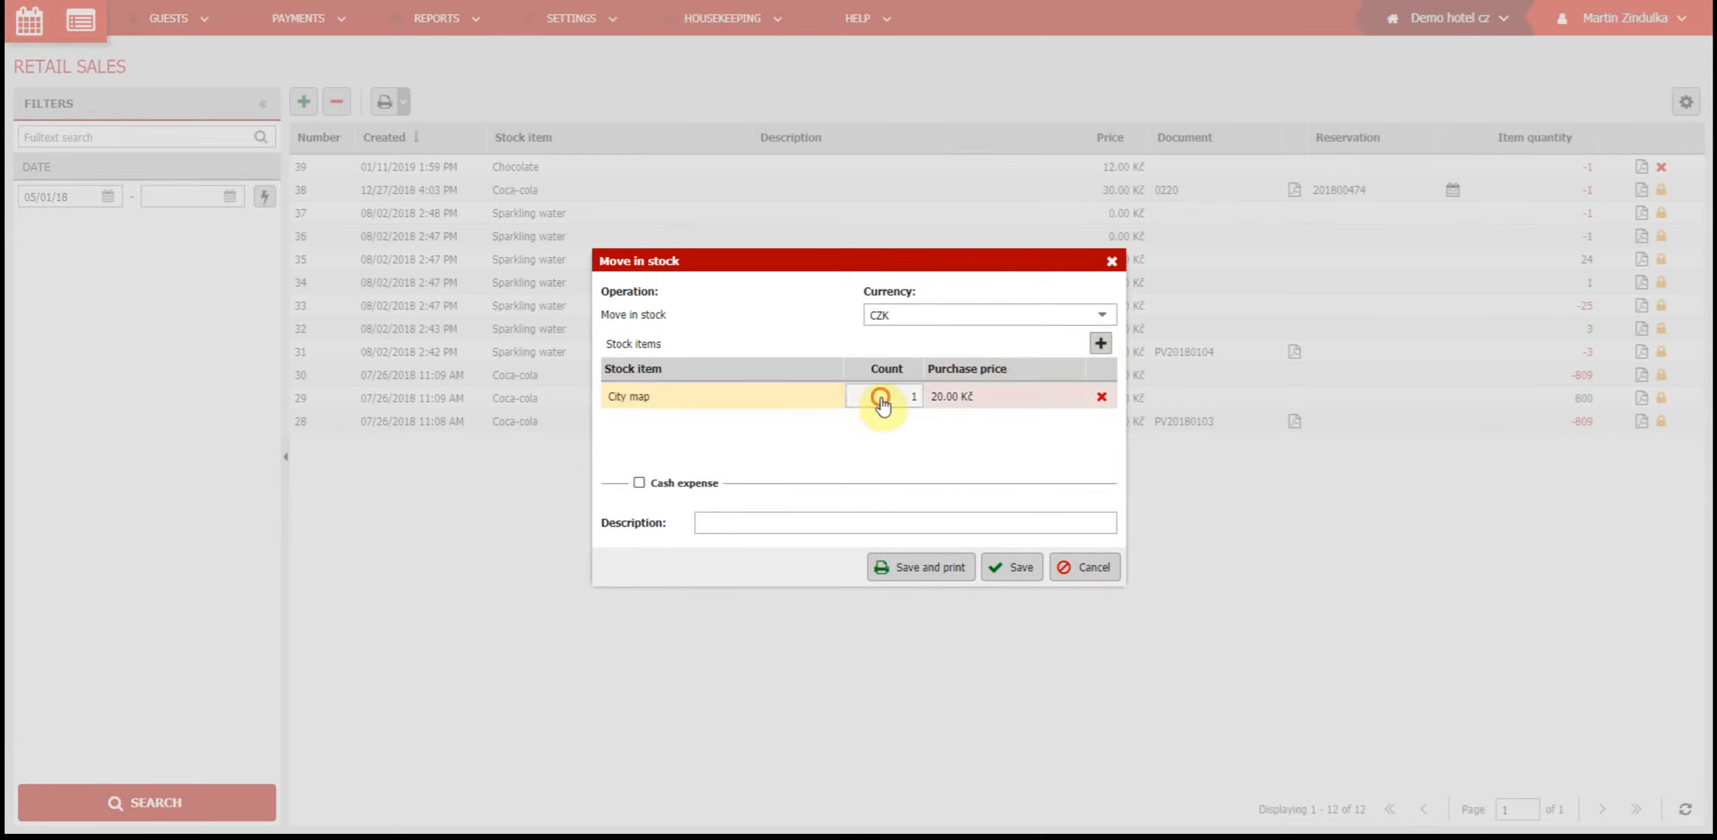
type("150")
left_click(916, 449)
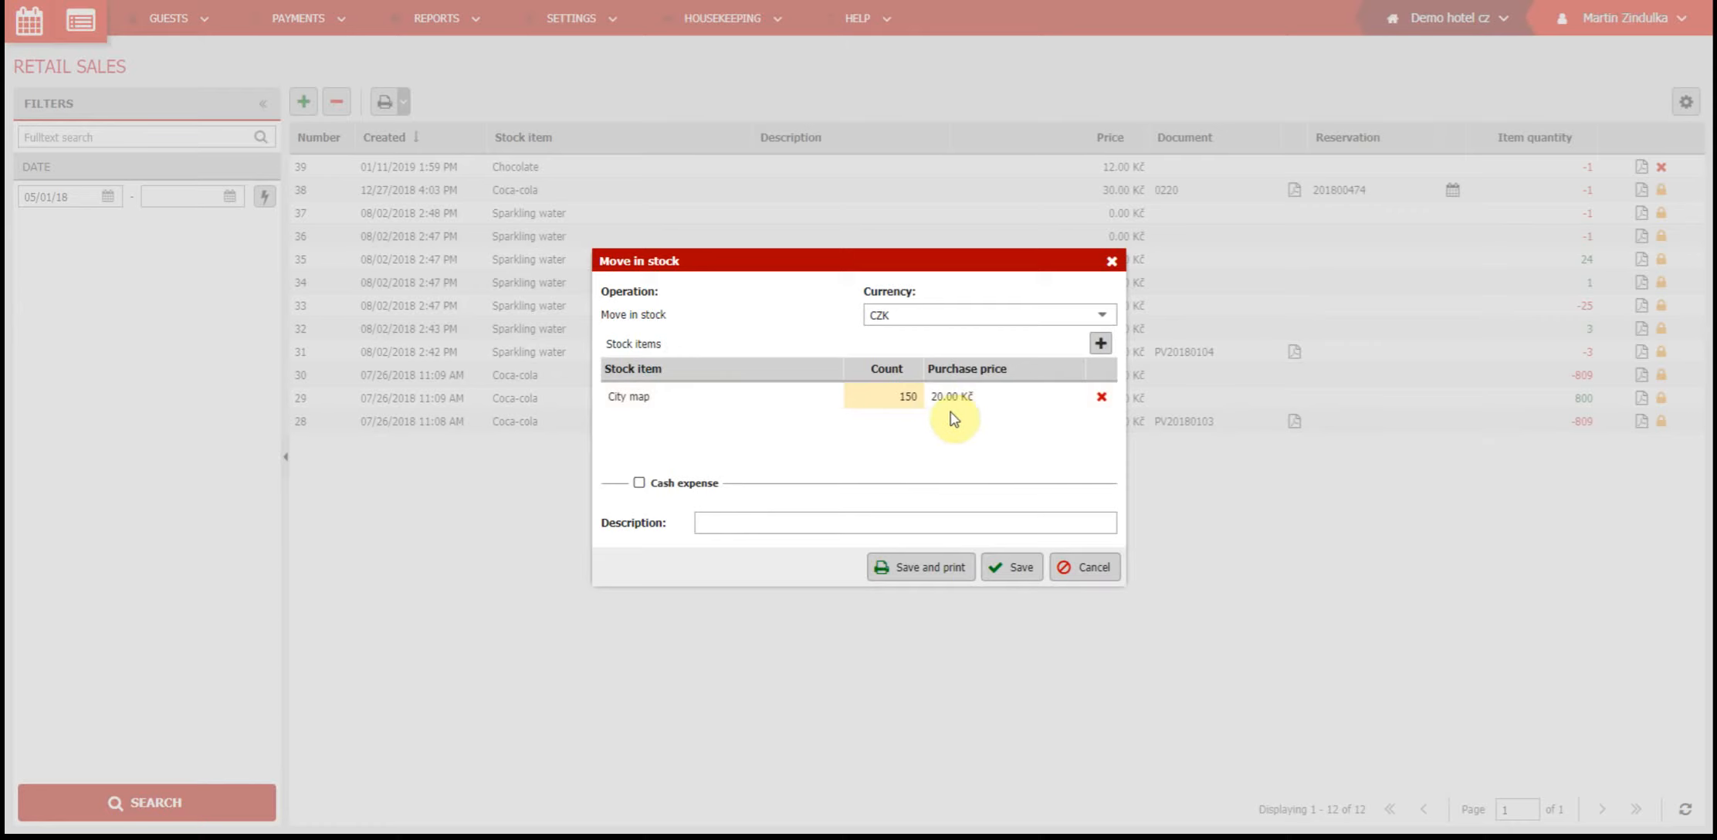
Set the City map purchase price to 30 Kč, try the cash expense option but leave it disabled, and save the stock movement
left_click(639, 484)
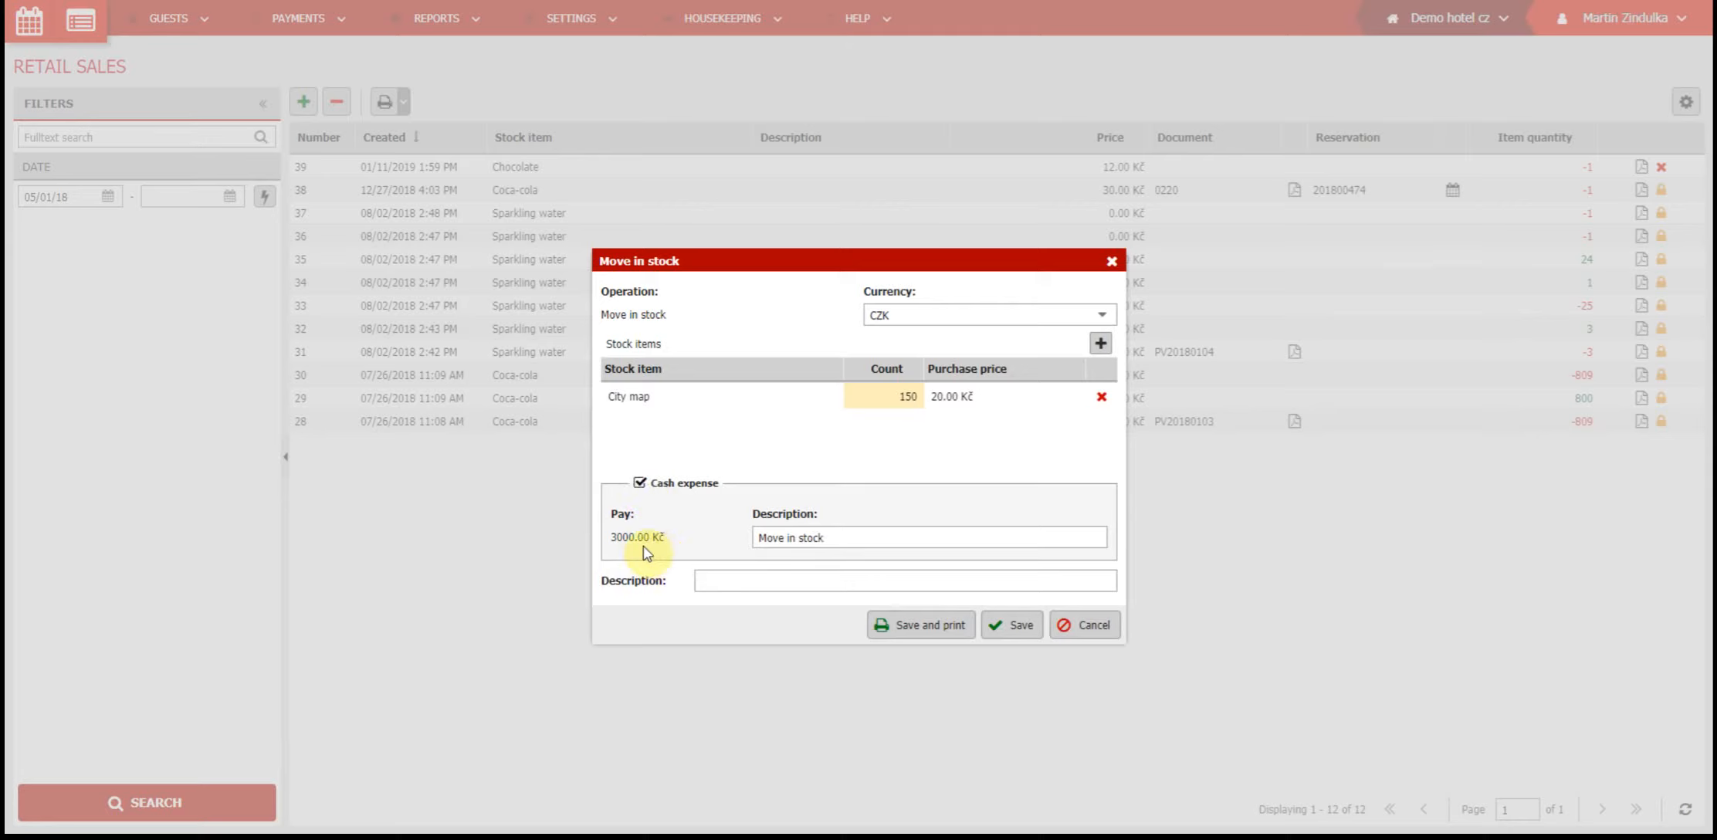
left_click(969, 398)
left_click(969, 403)
type("30")
left_click(939, 450)
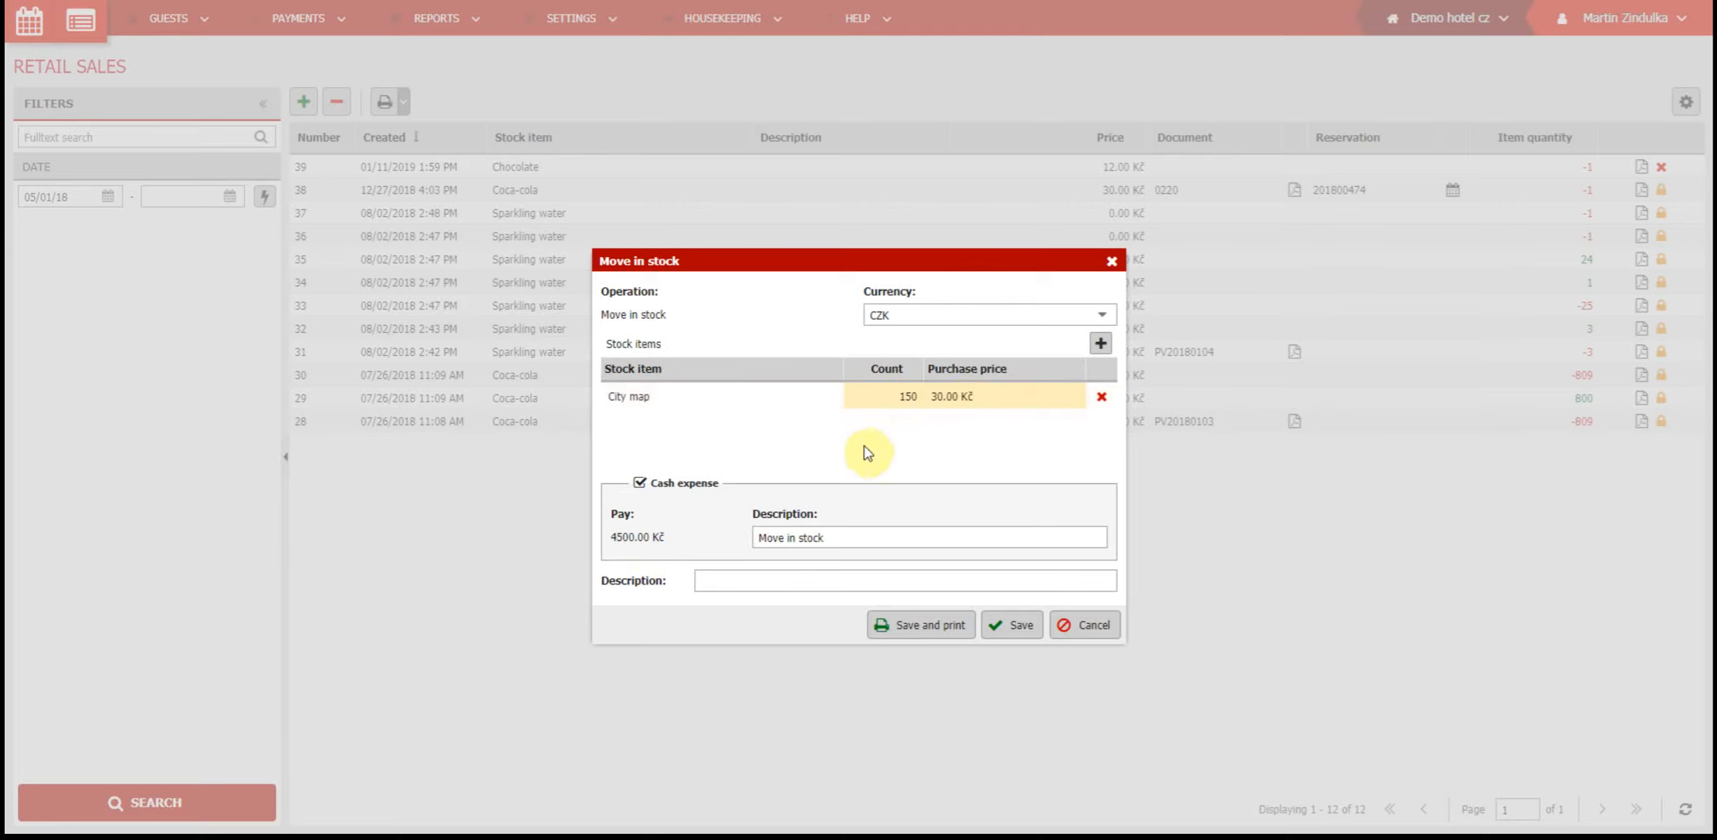
left_click(639, 484)
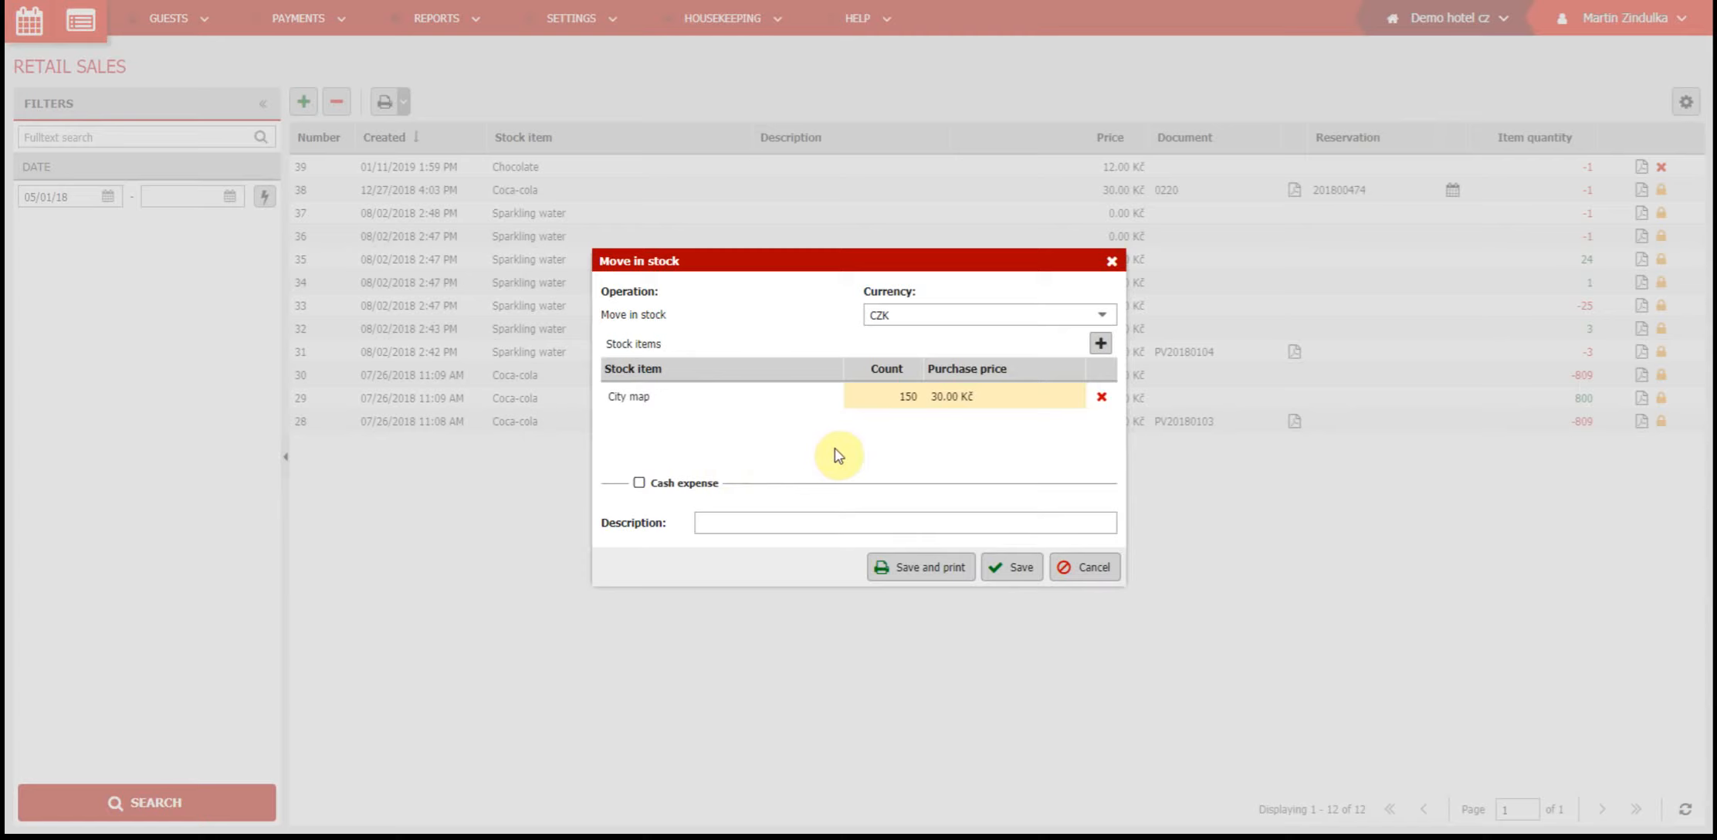
left_click(1016, 569)
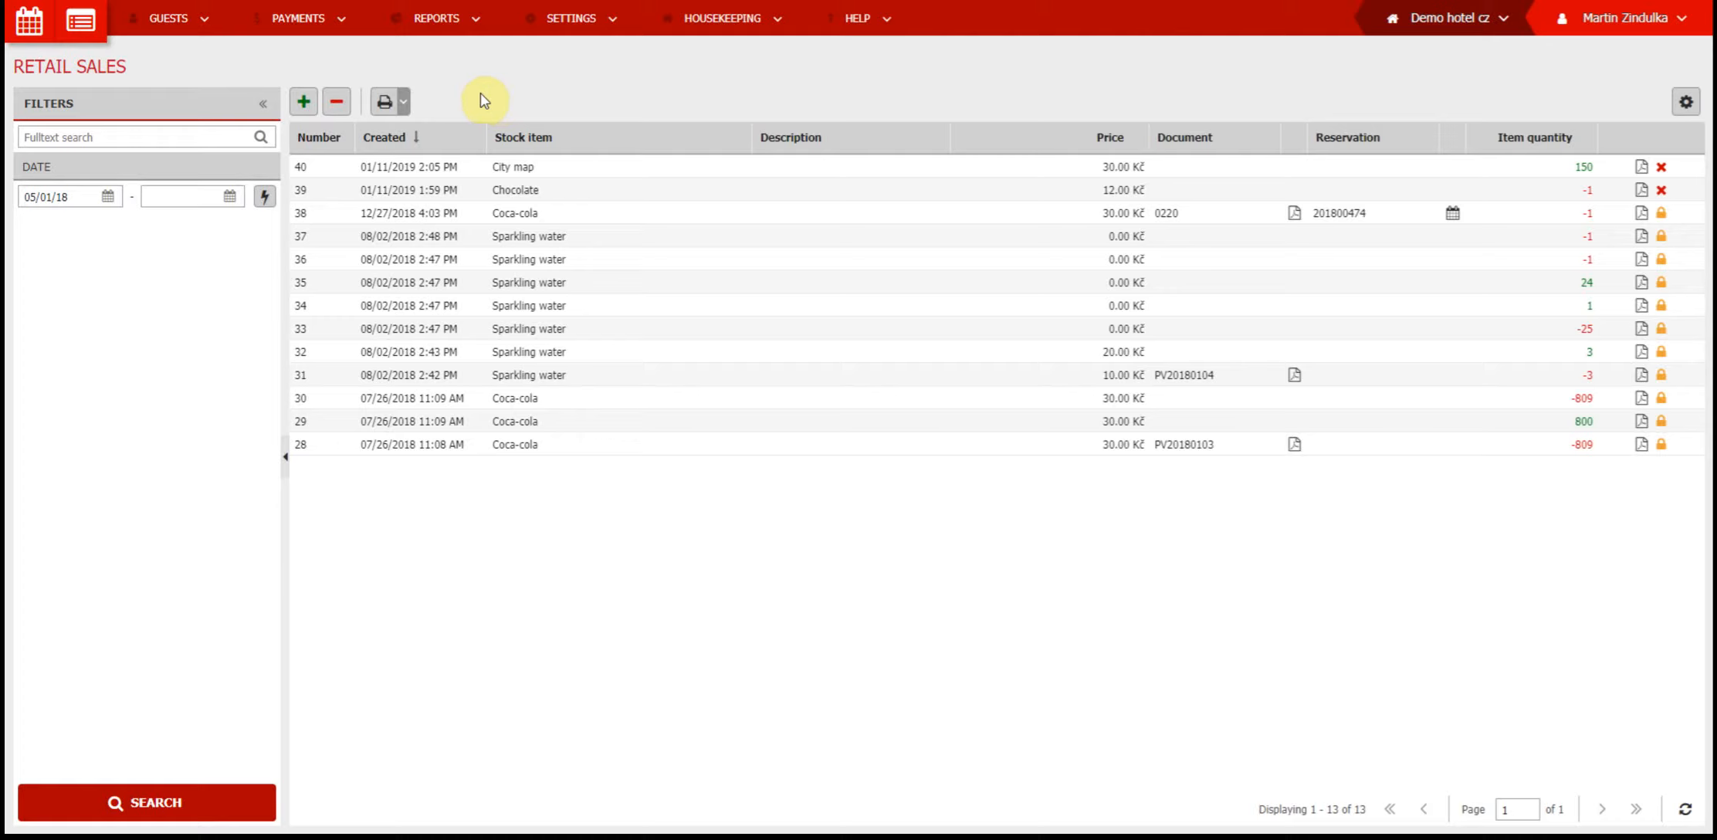
Start a move out of stock and add one City map to its stock items
left_click(341, 105)
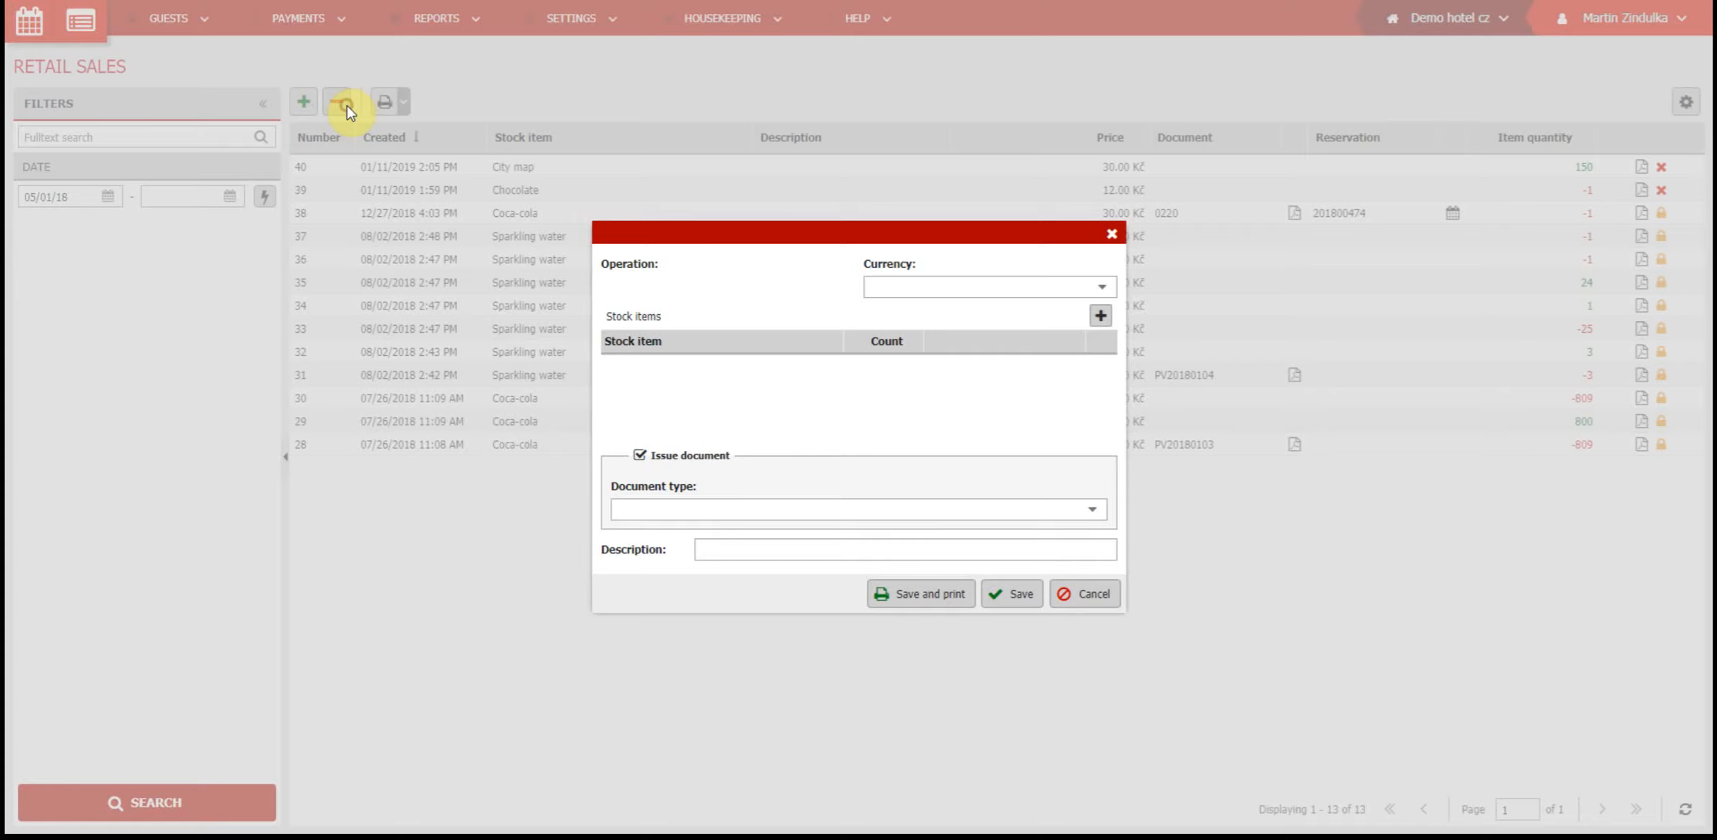
left_click(1099, 318)
type("city")
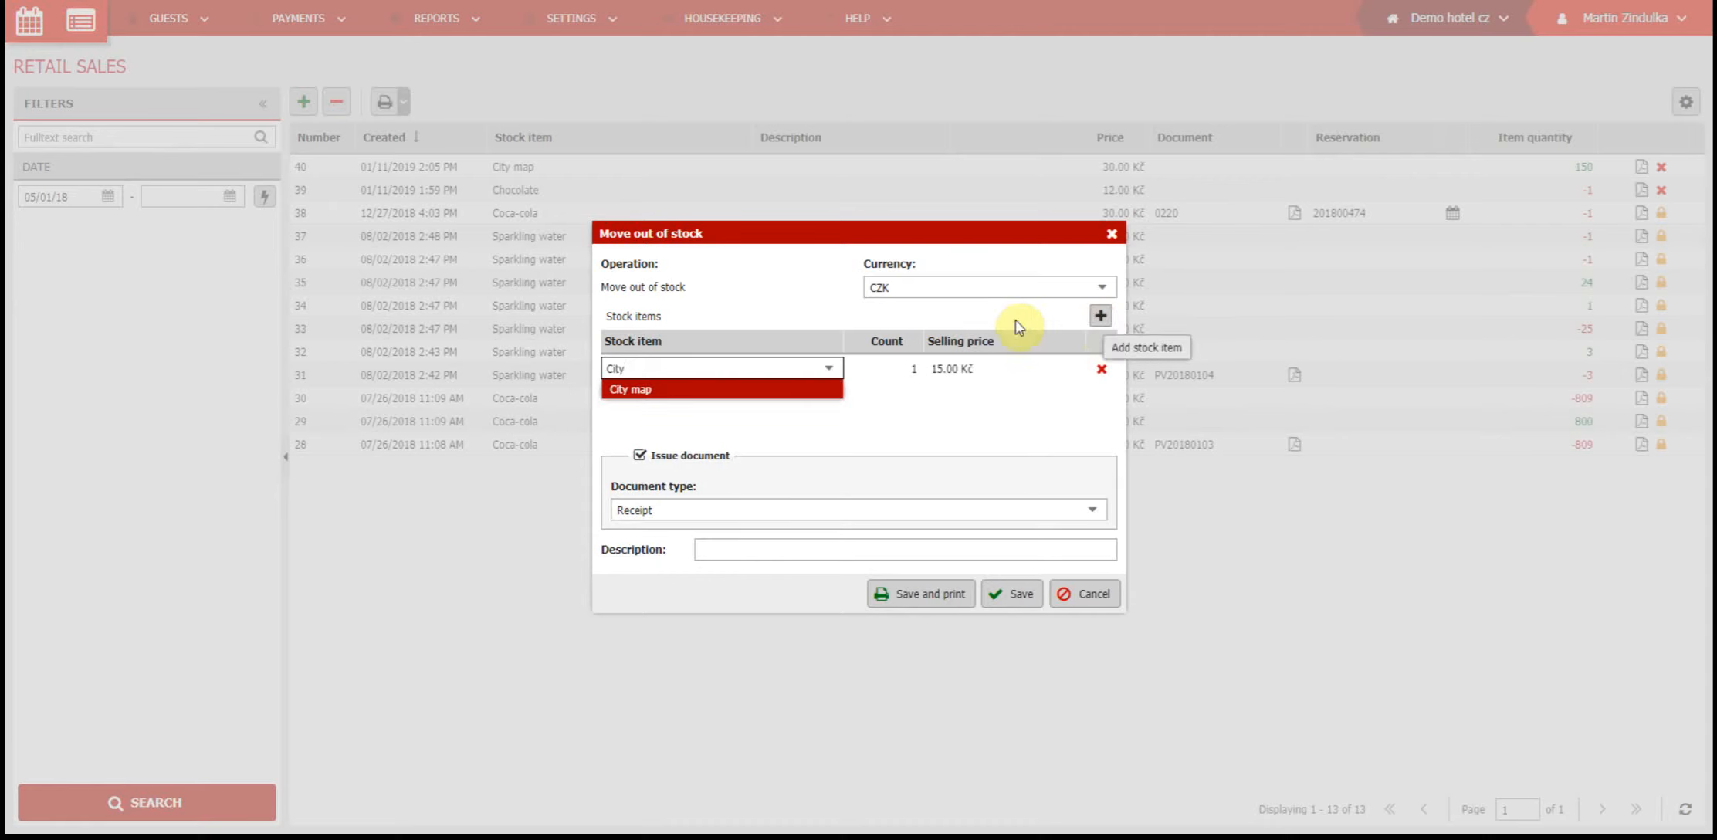
left_click(799, 389)
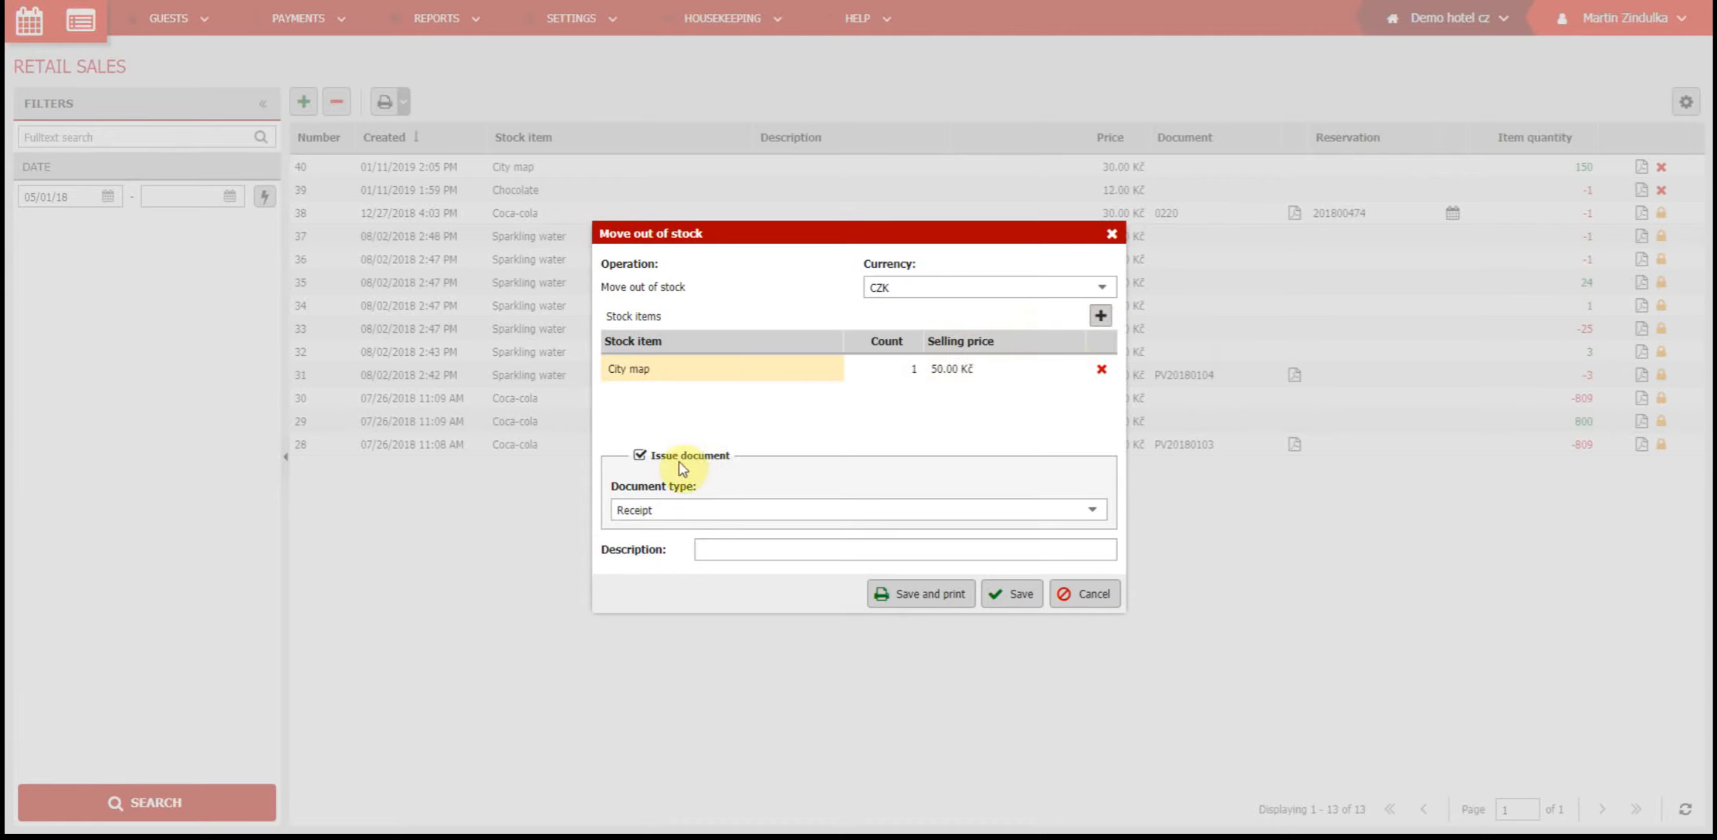
Keep document issuing enabled with Receipt as the document type and save the move out of stock
left_click(1092, 510)
left_click(1085, 550)
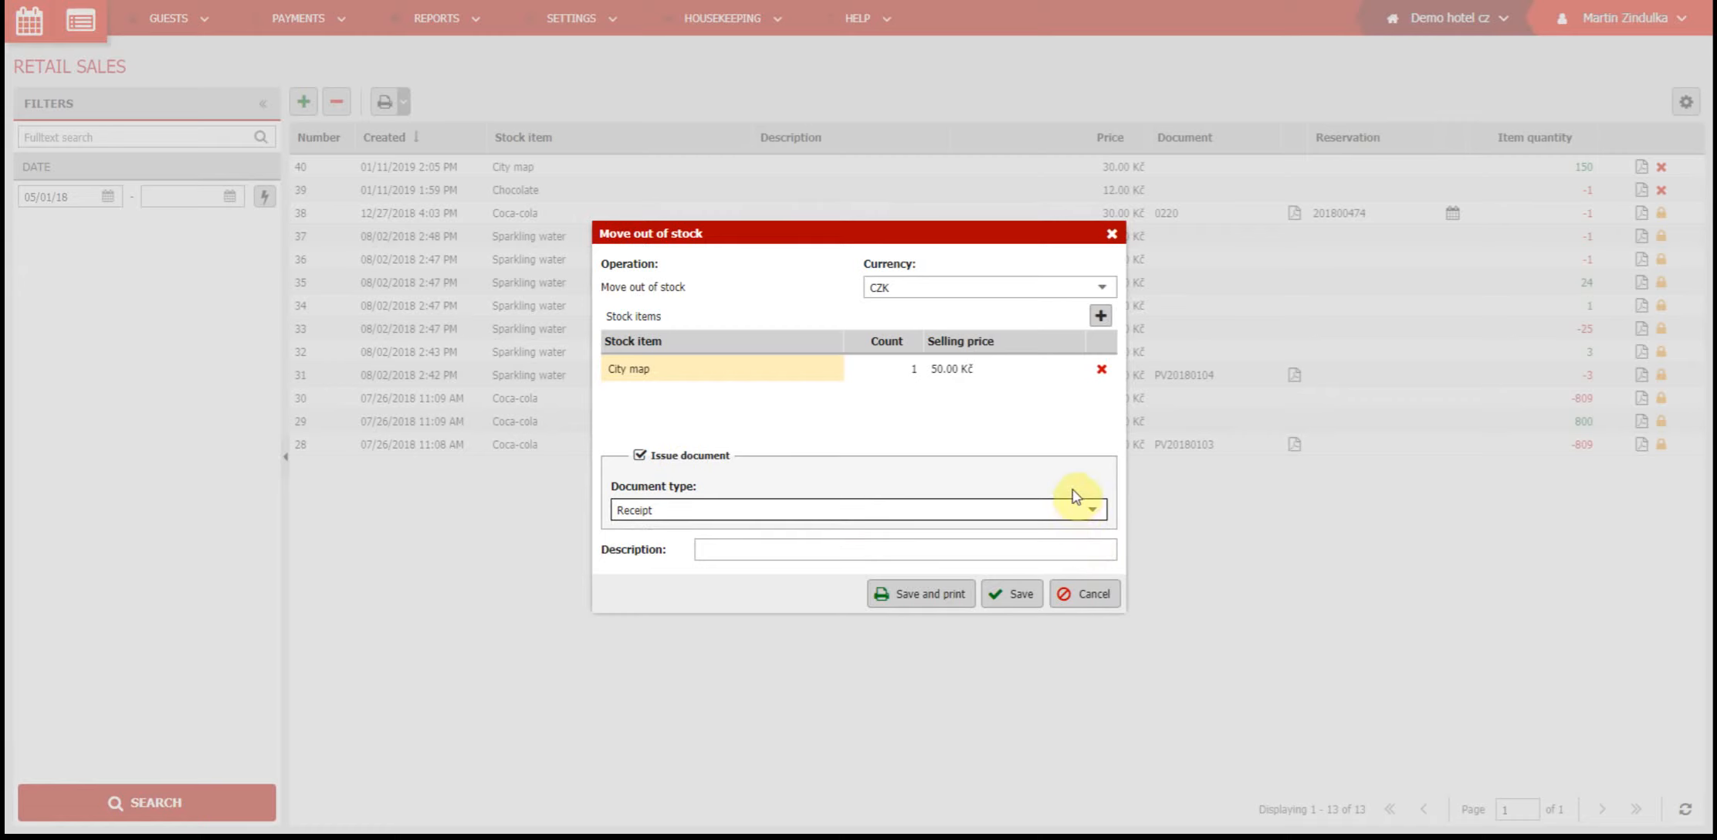
left_click(640, 455)
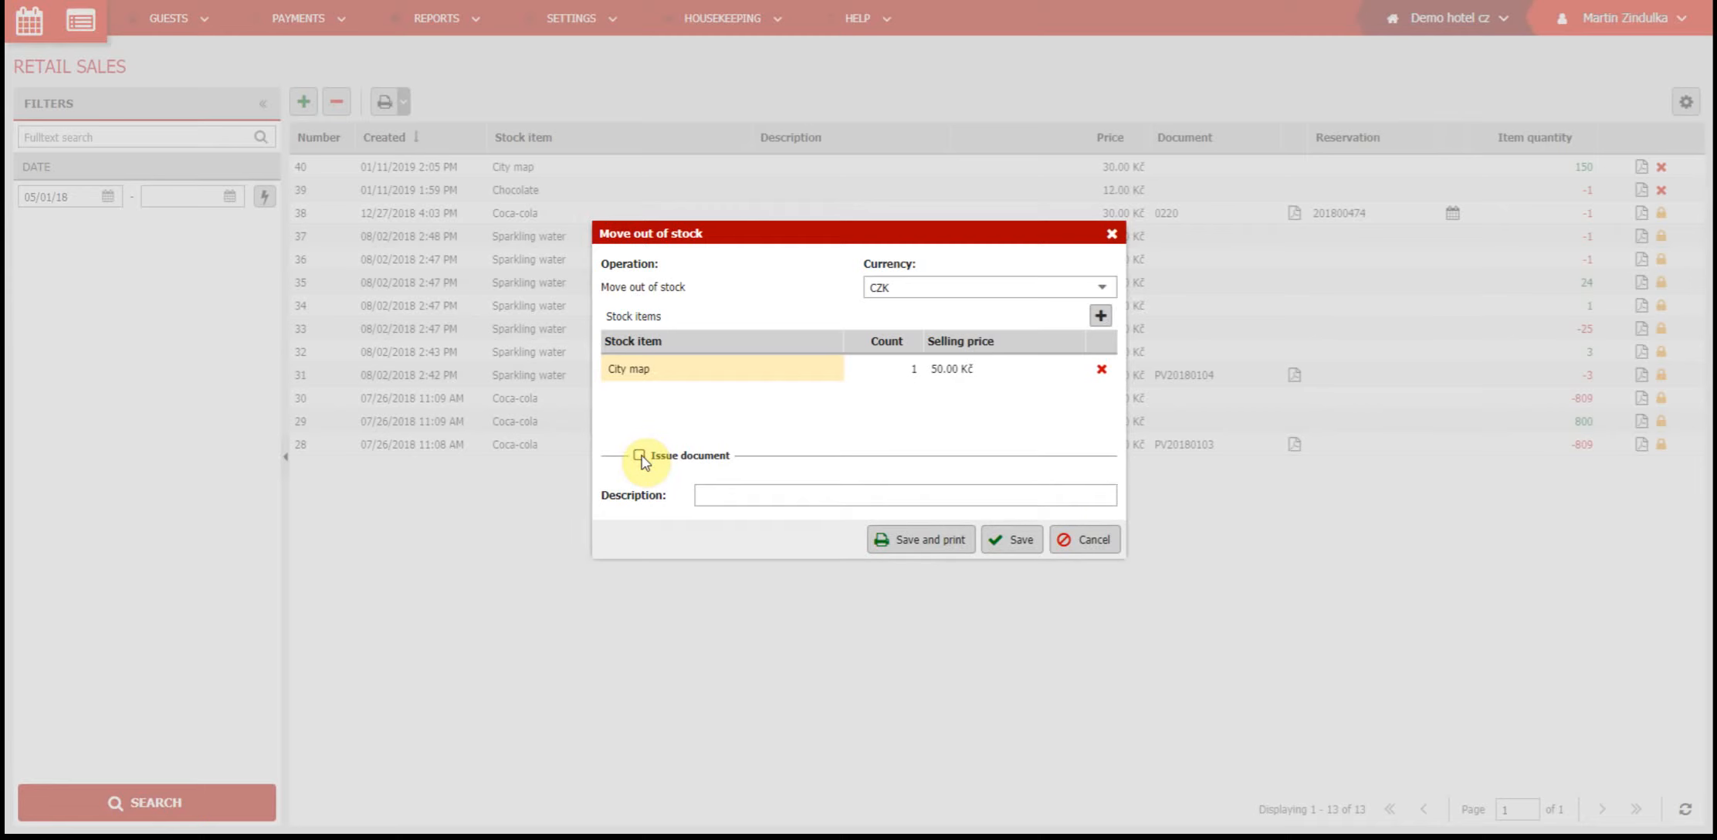
left_click(640, 457)
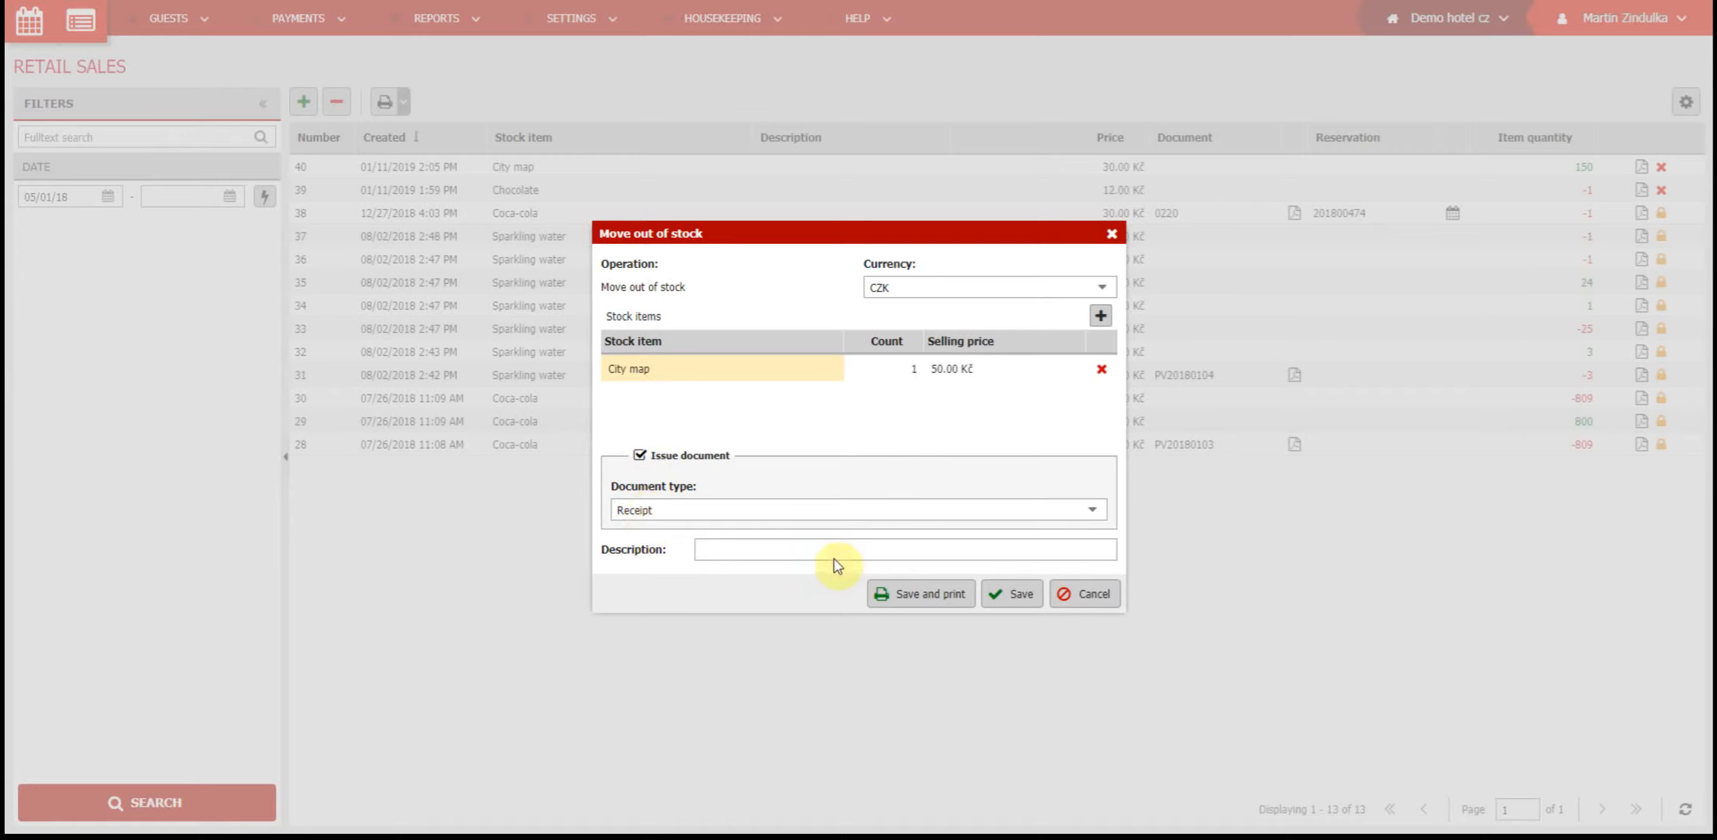
left_click(1011, 595)
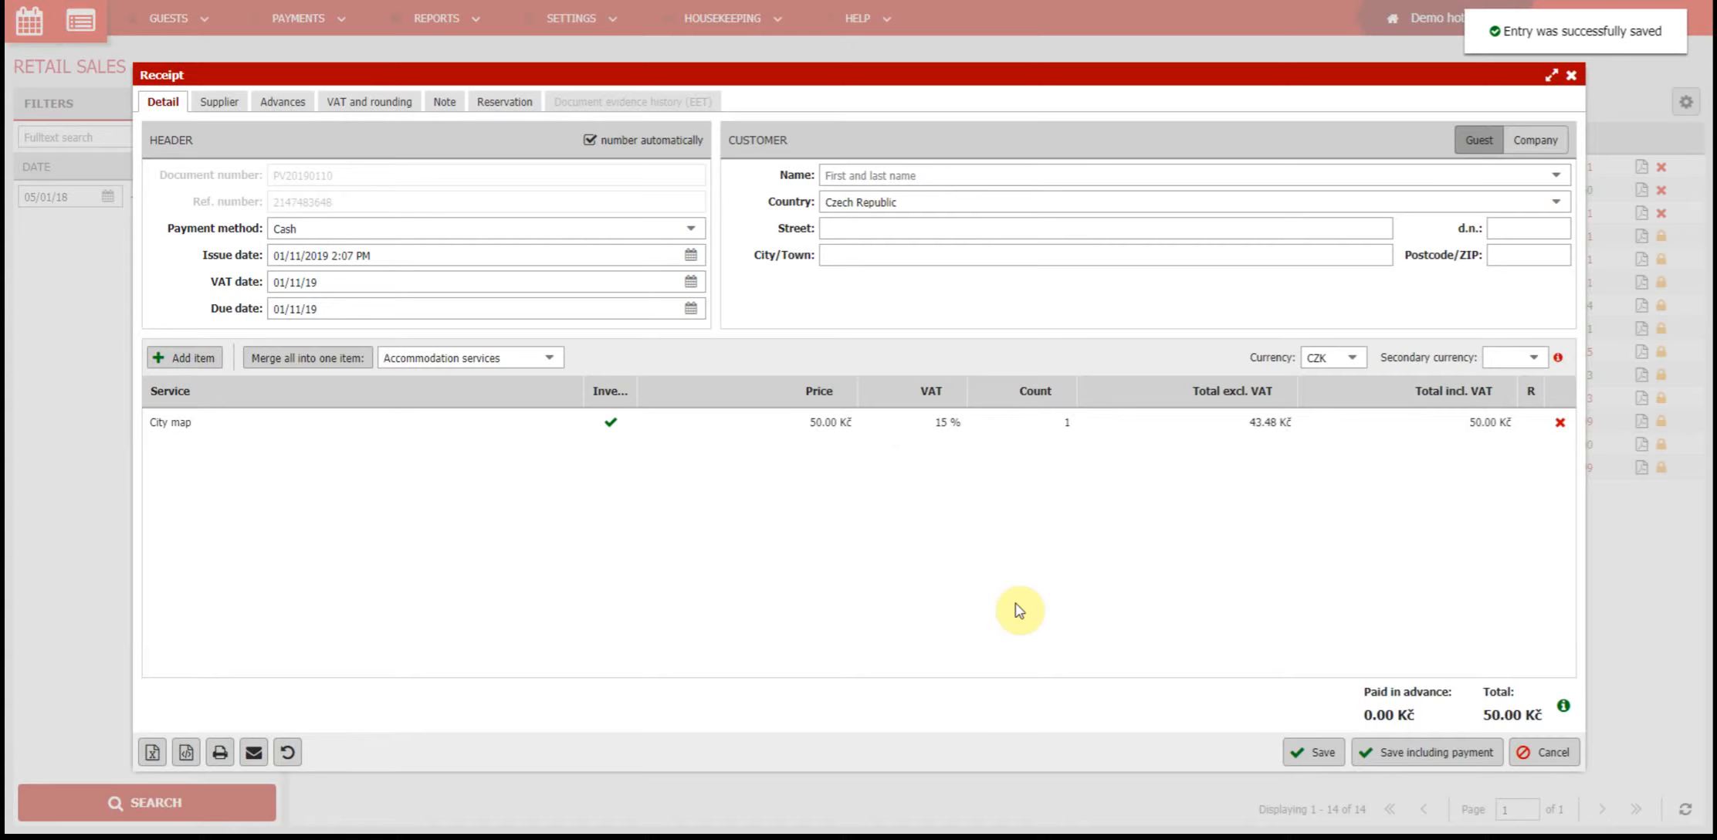
Set the receipt's payment method to Payment card and save the receipt including payment
left_click(695, 228)
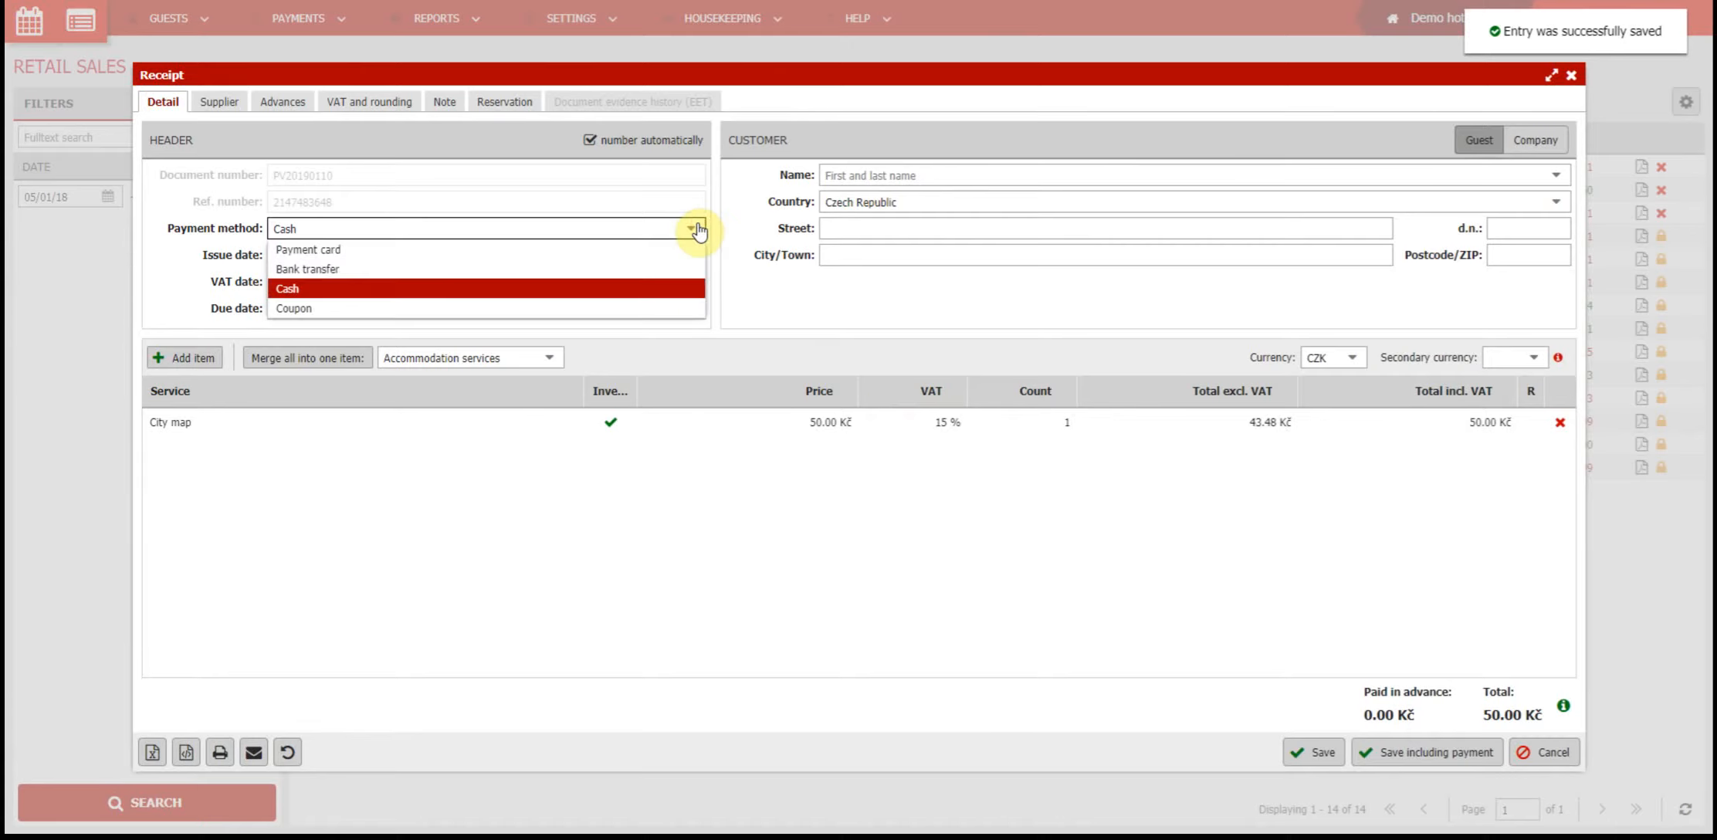
left_click(687, 249)
left_click(1424, 752)
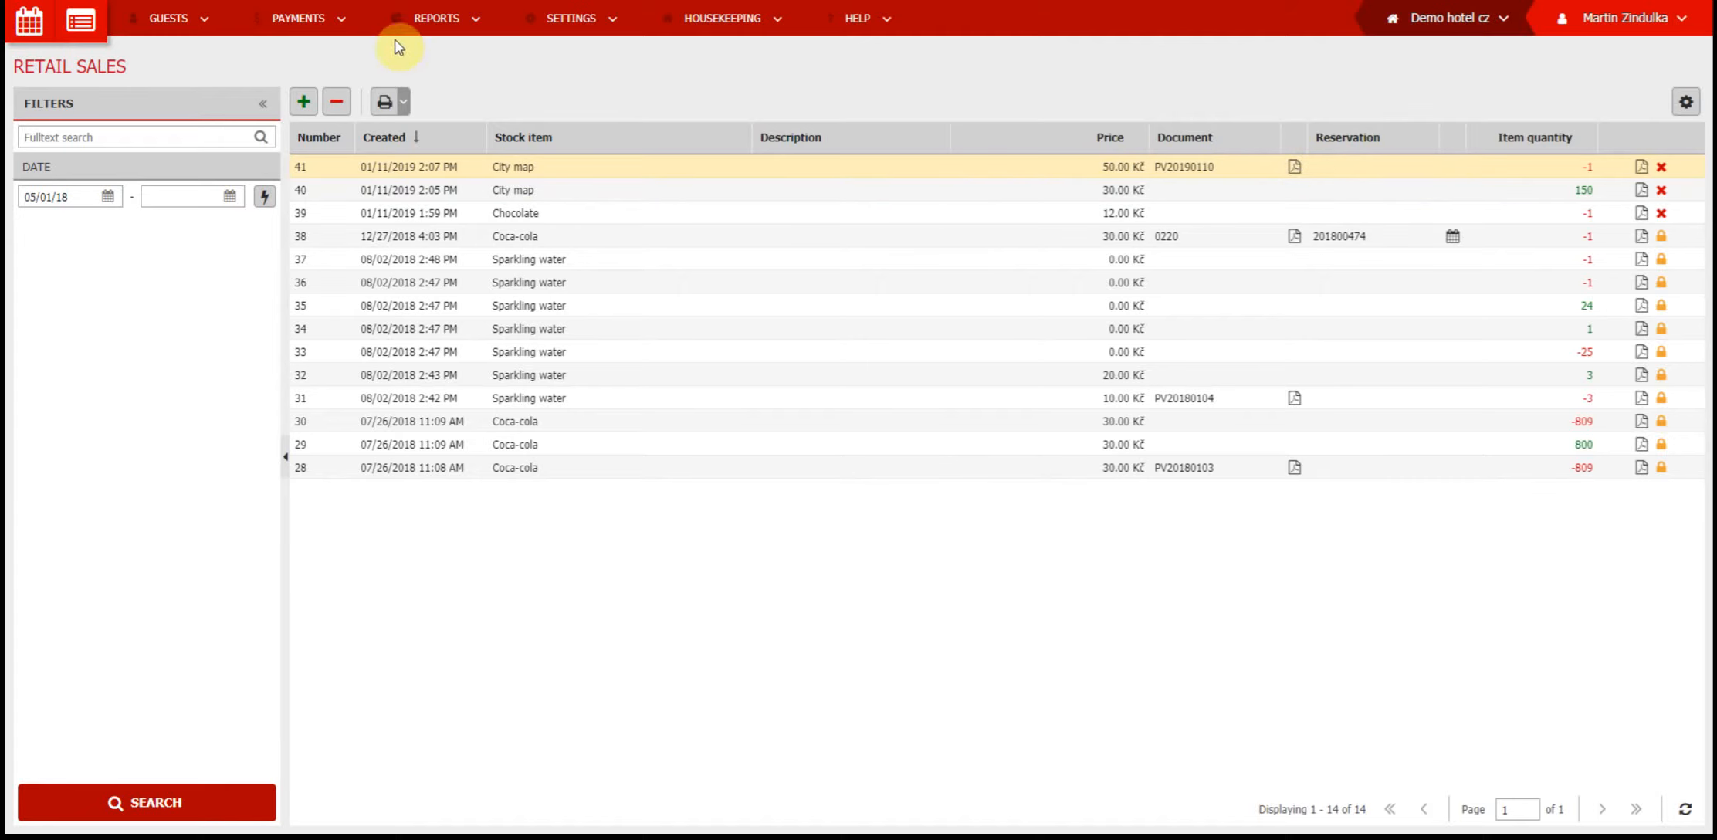
From the reservation calendar, open the room account of room 109's reservation starting on January 22, 2019
left_click(299, 18)
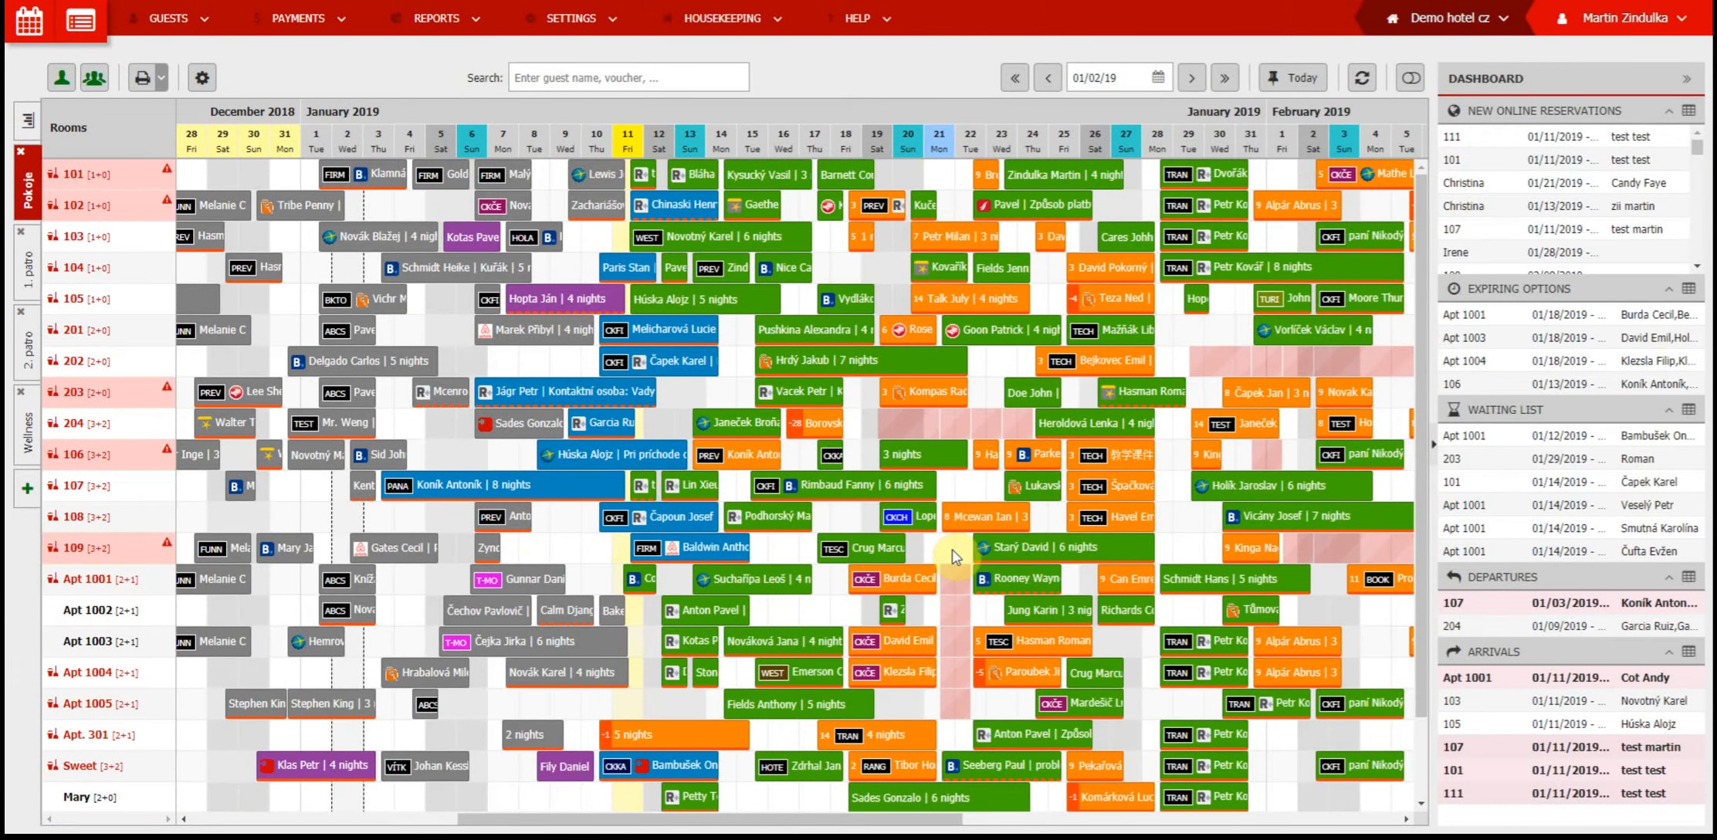
left_click(1026, 550)
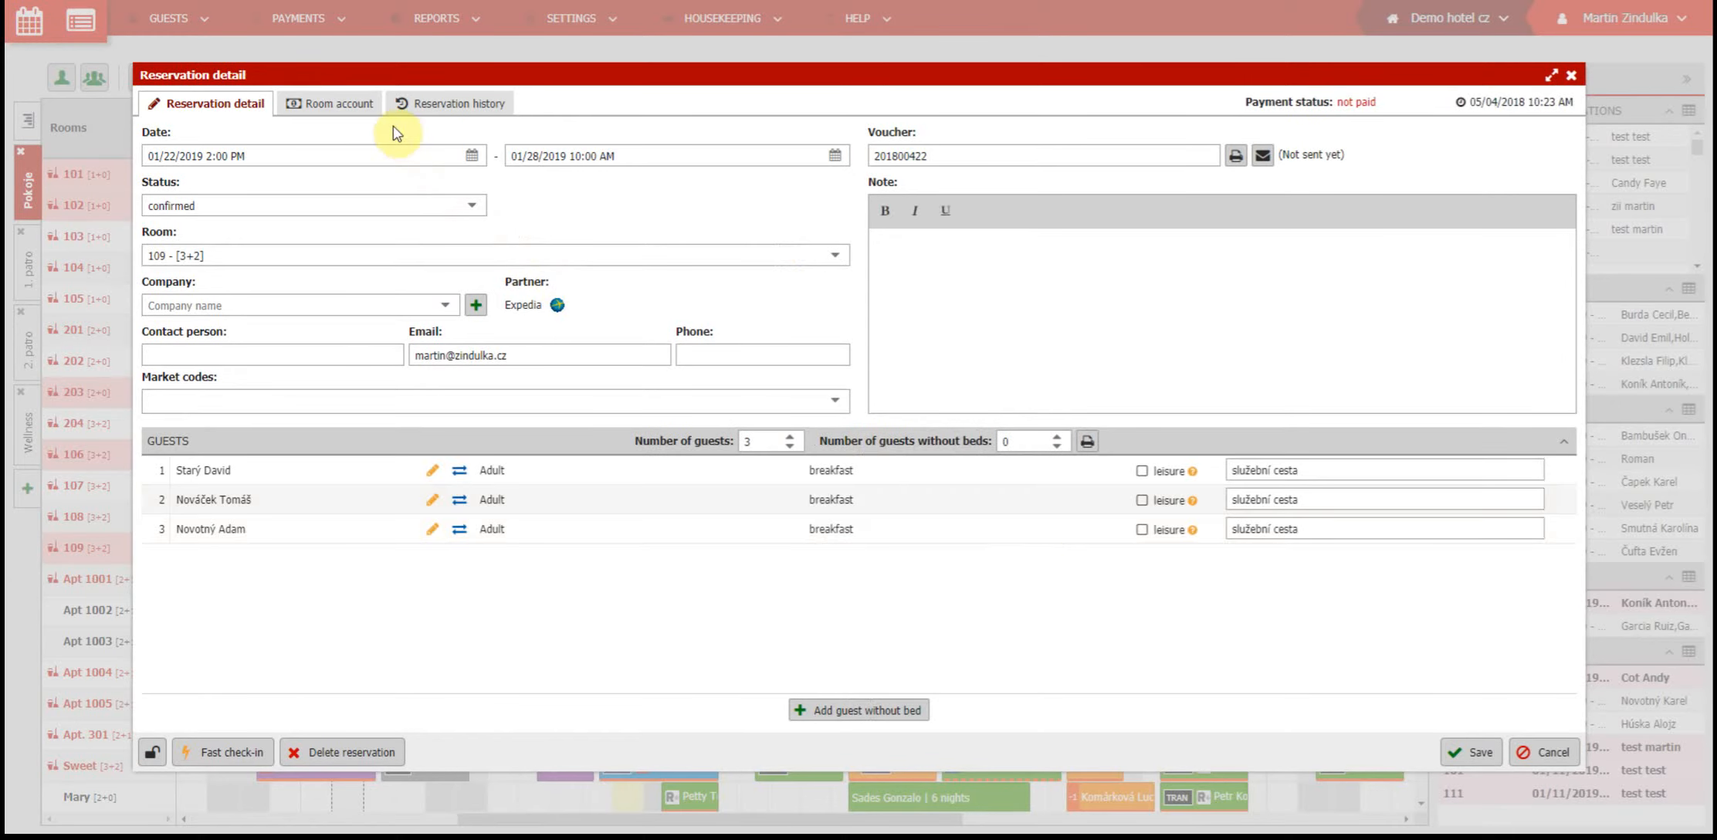
left_click(358, 103)
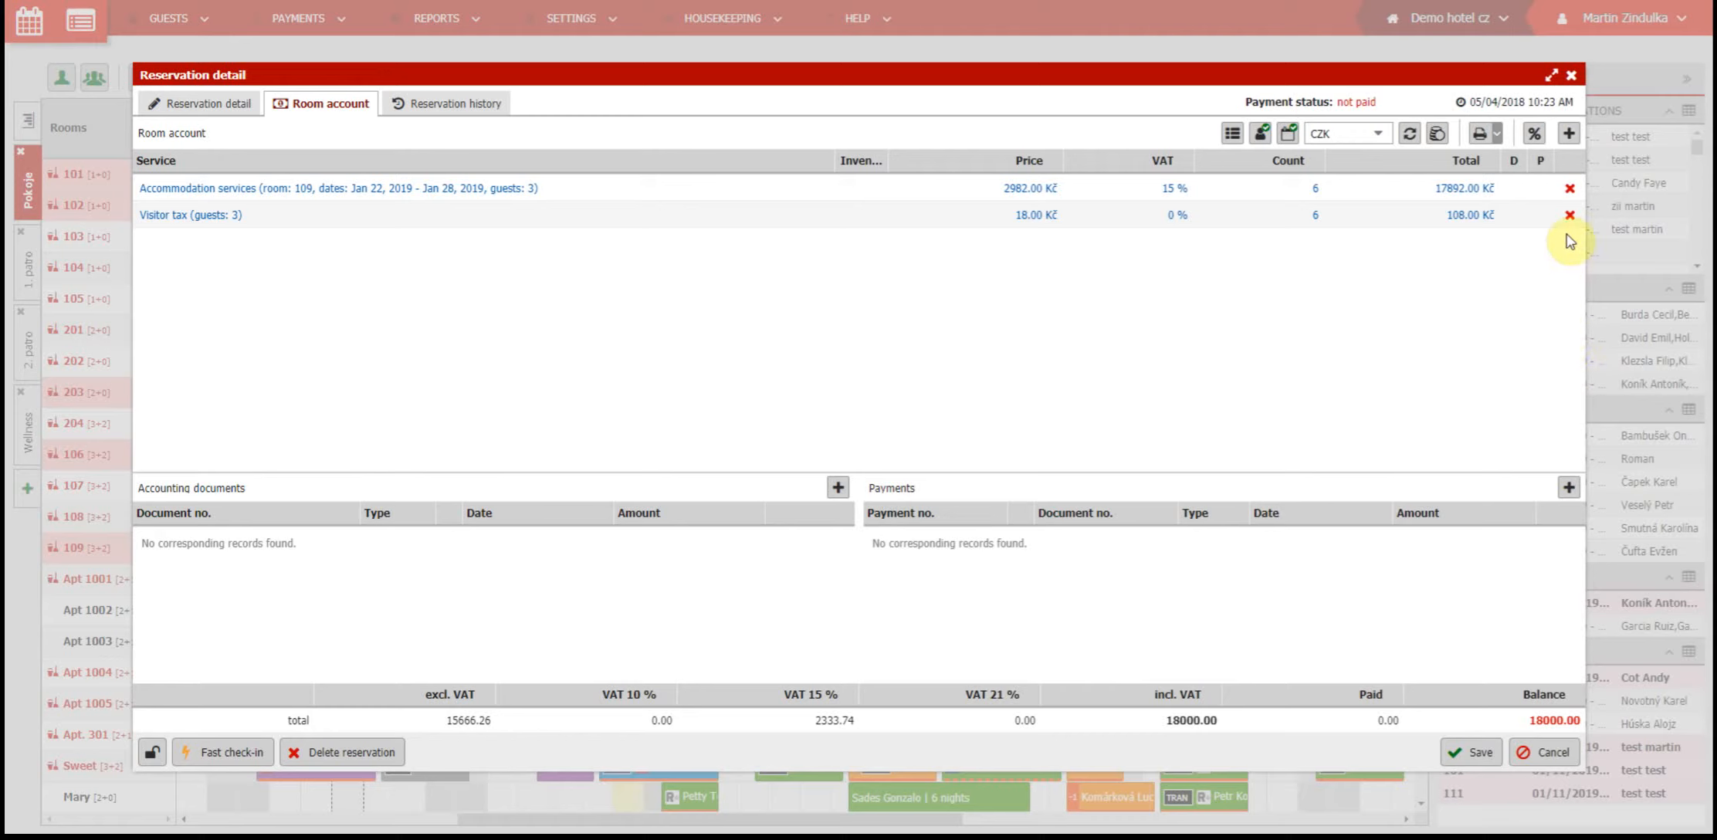
Add a City map item to the room account and set its count to 2
left_click(1568, 136)
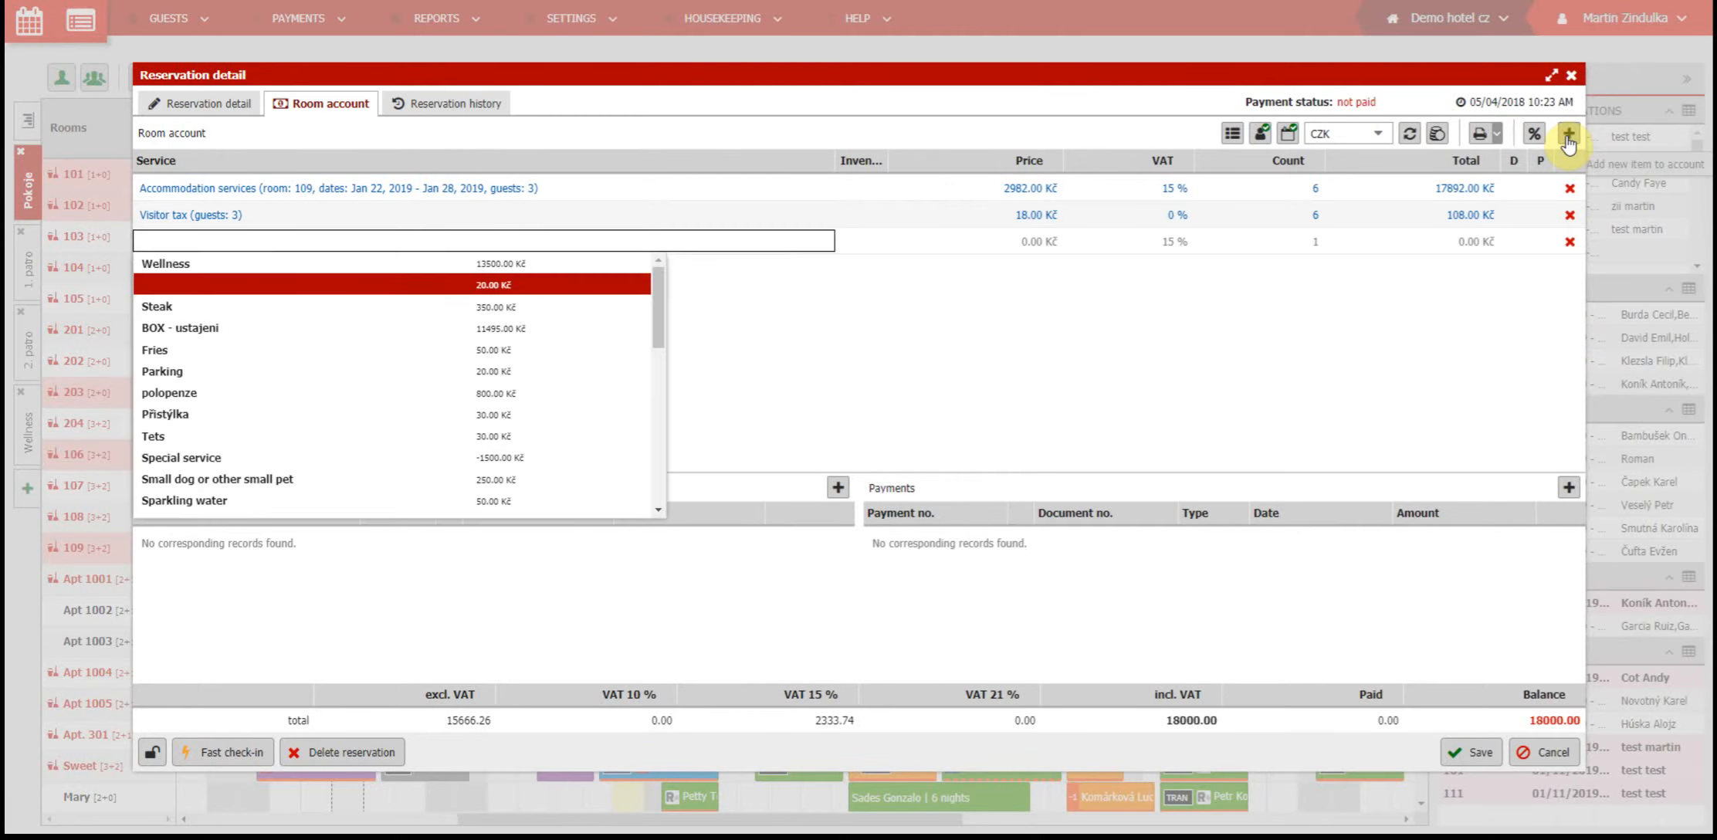
type("Cit")
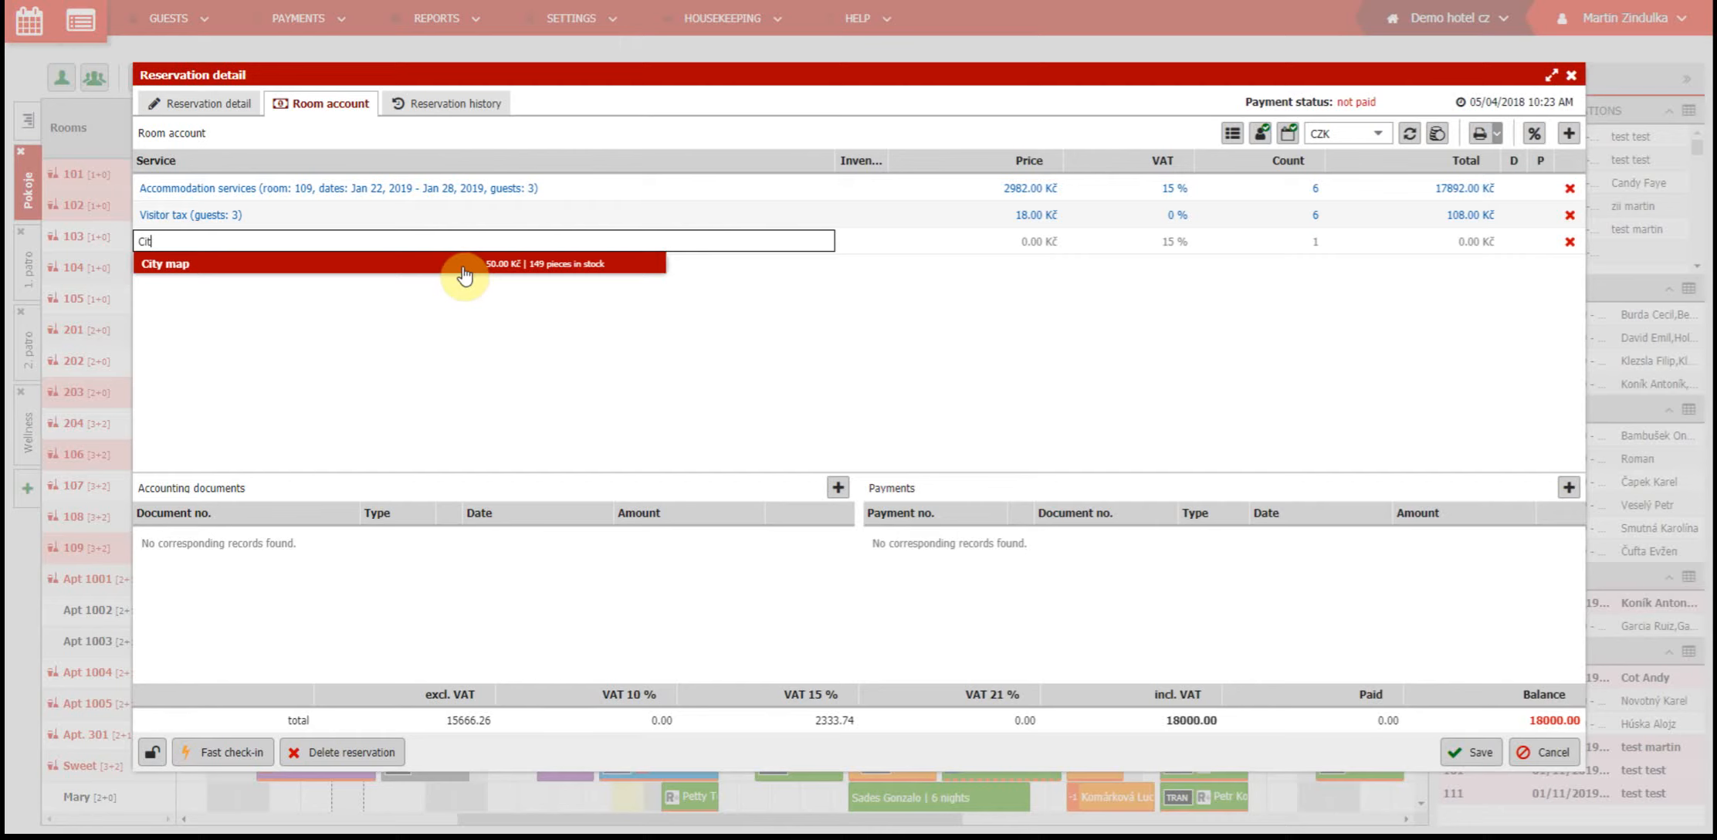
left_click(462, 268)
left_click(1285, 243)
type("2")
left_click(1289, 326)
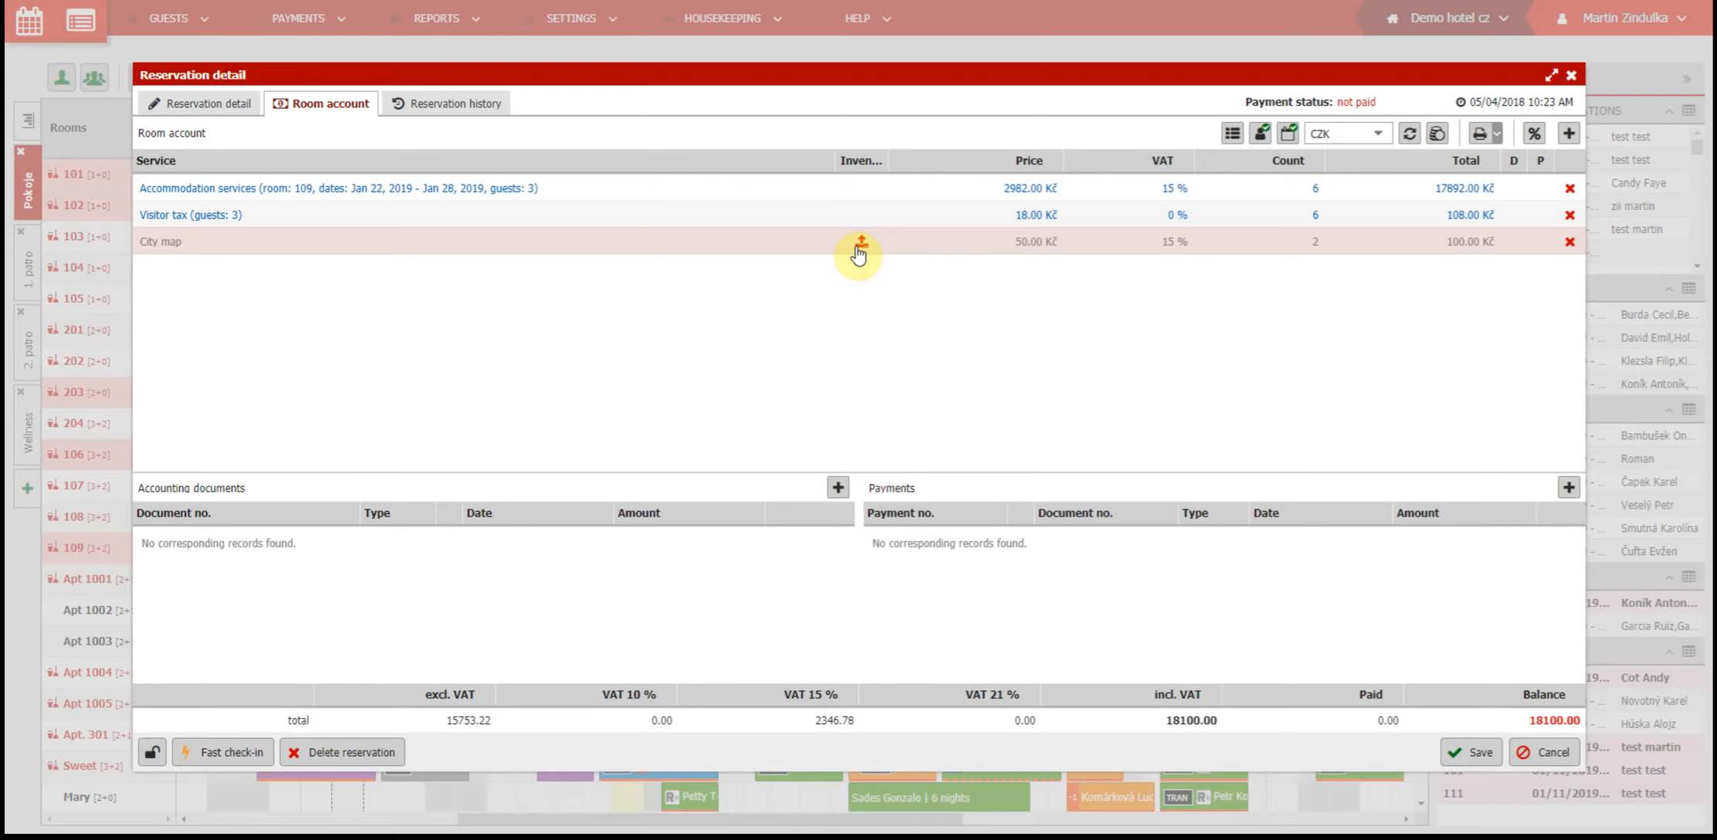
Move the room account's 2 City maps out of stock and save the reservation
left_click(860, 246)
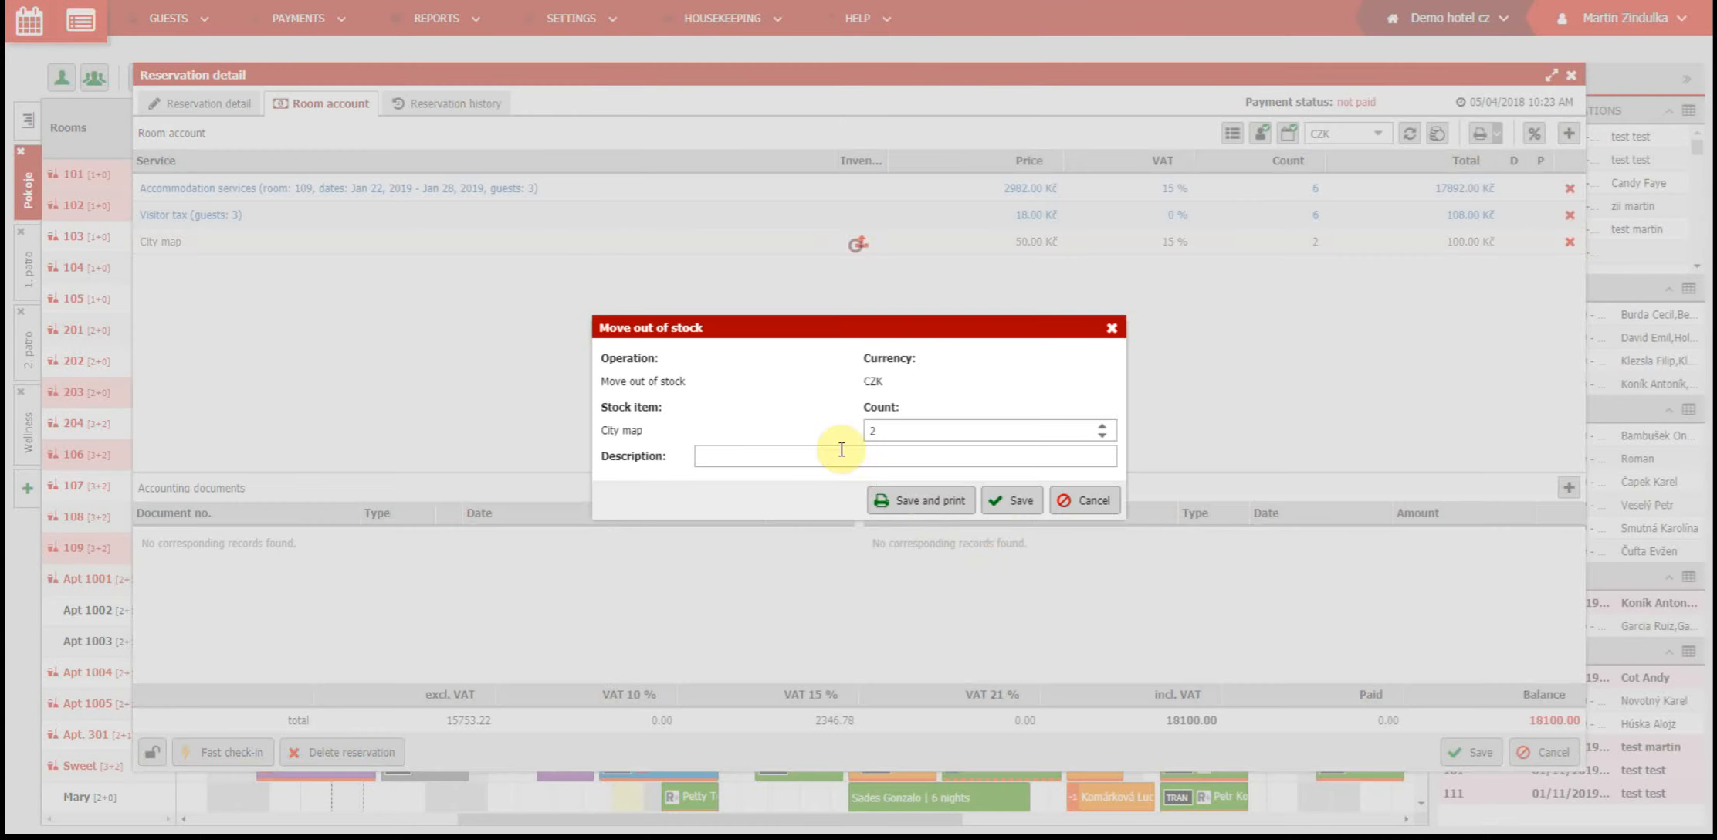
left_click(1008, 506)
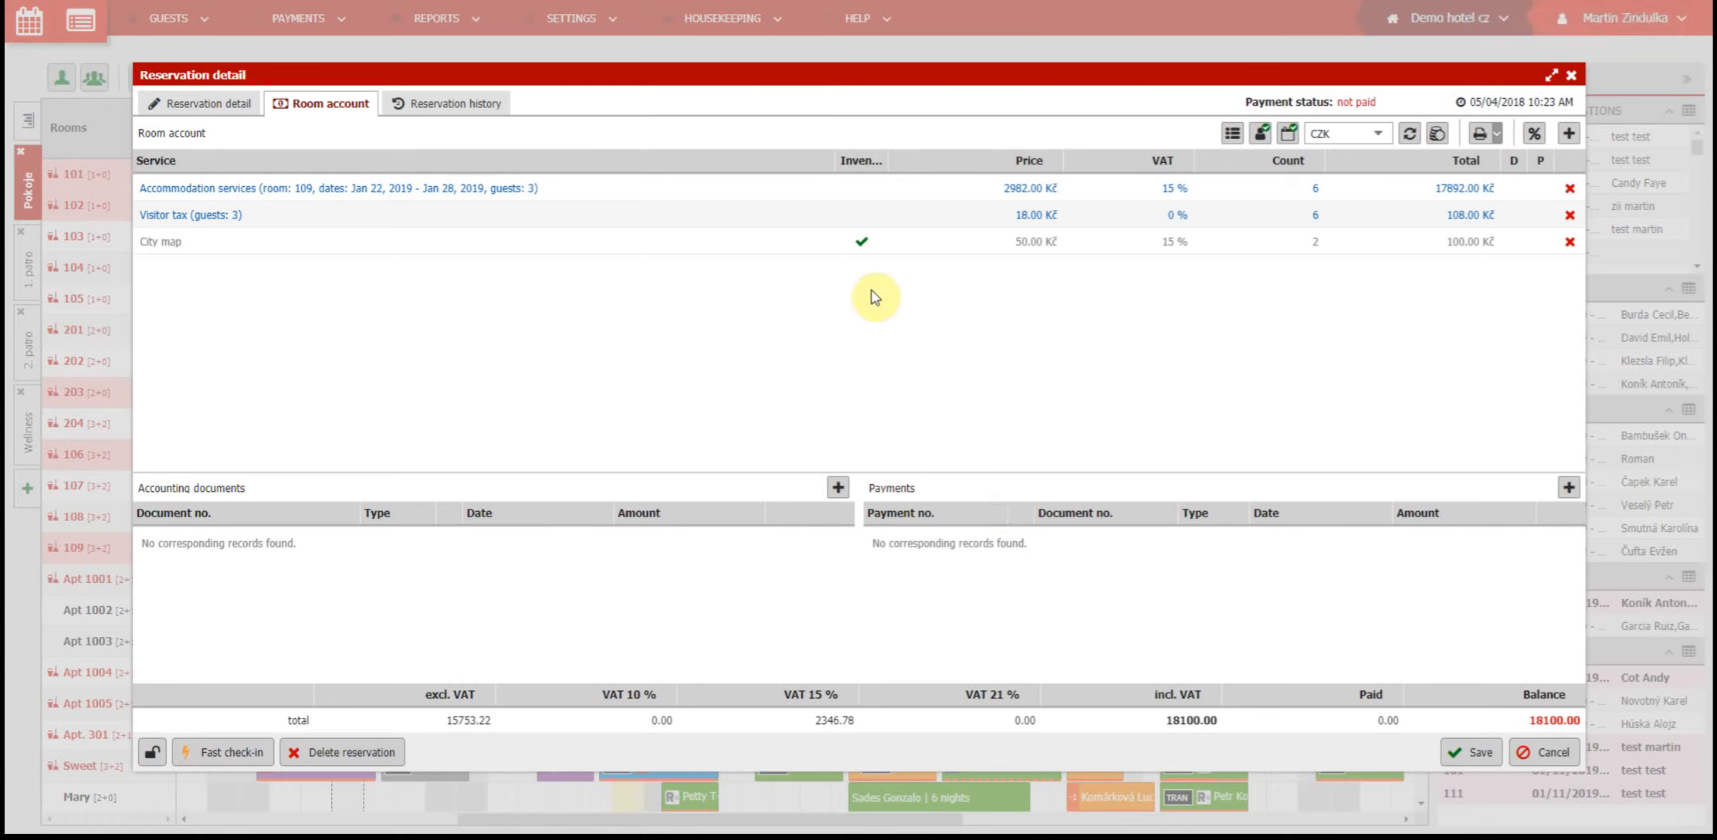
left_click(1478, 758)
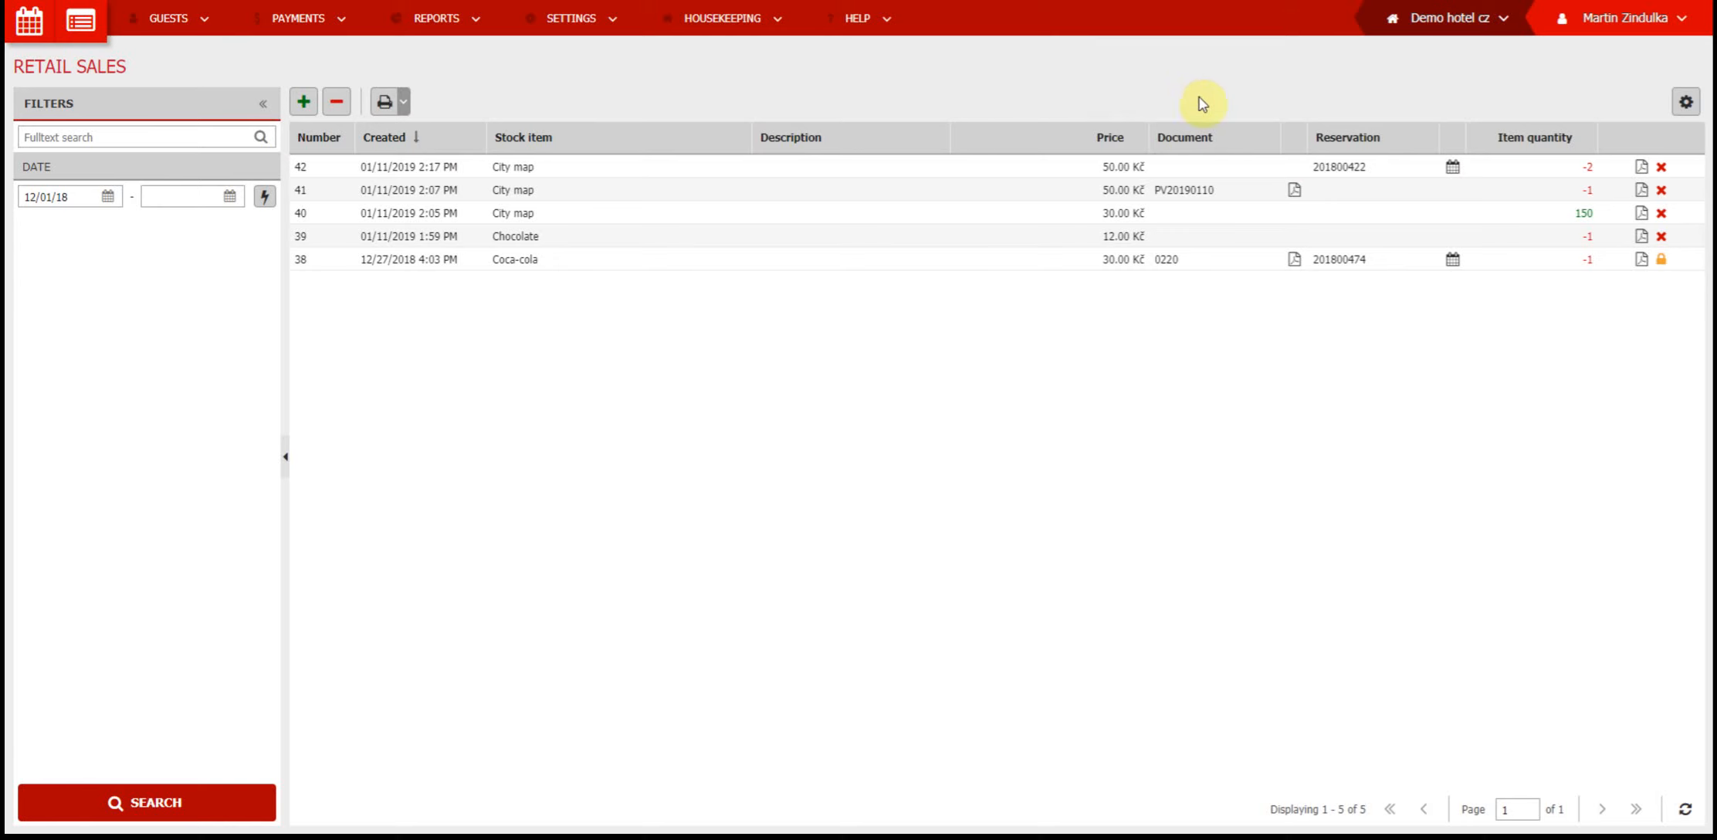
In the retail sale settings, enable the move out of stock and move in stock options for adding and erasing room account items, and save
left_click(1685, 109)
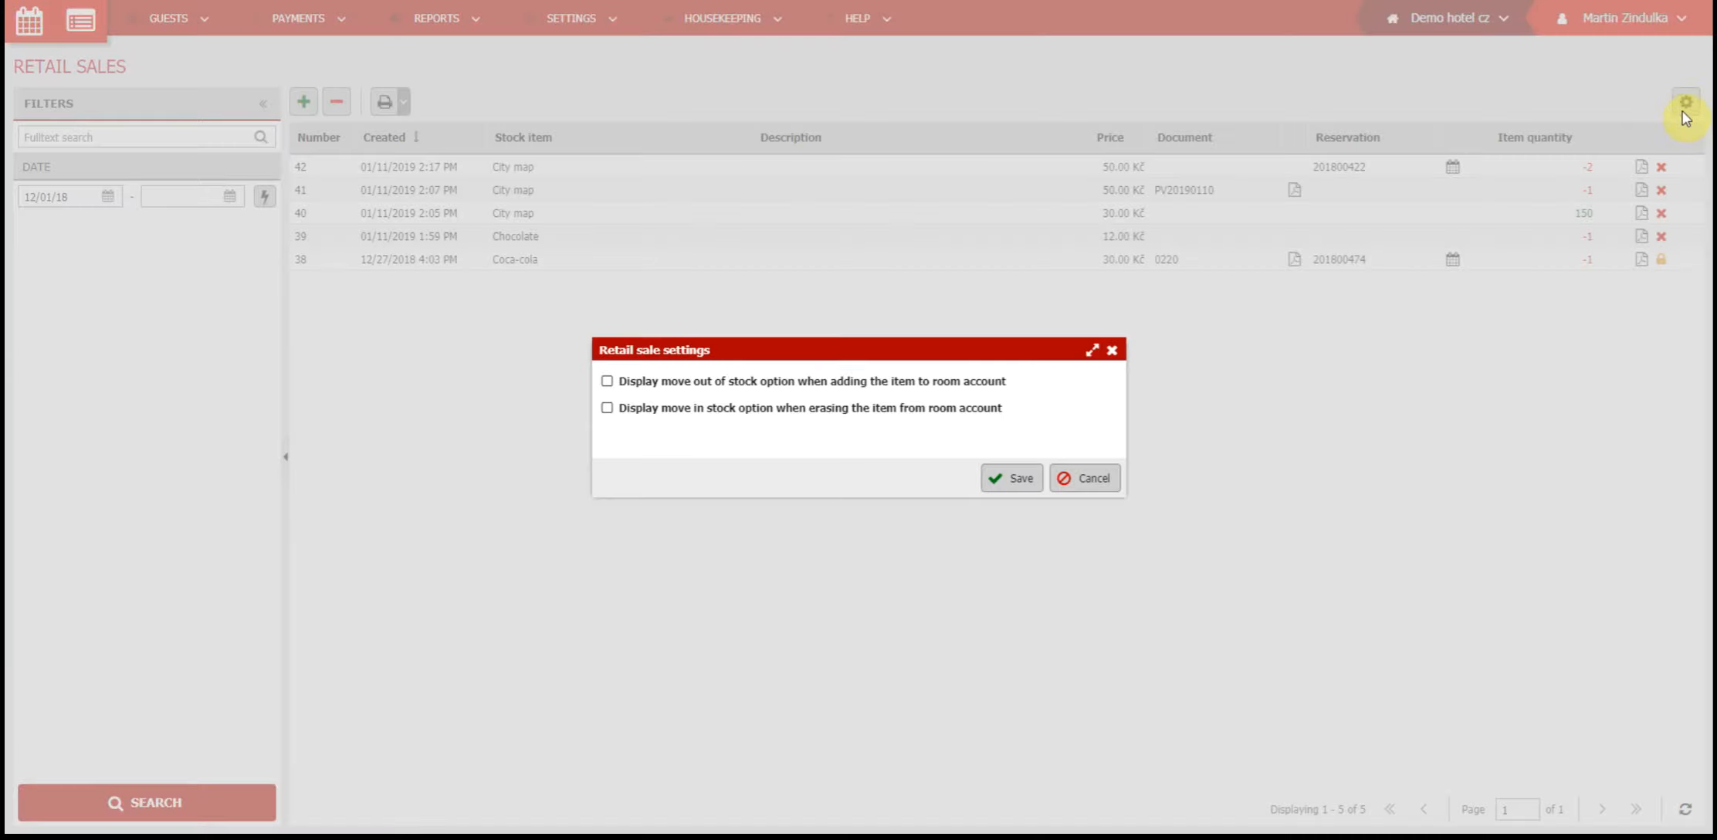
left_click(752, 384)
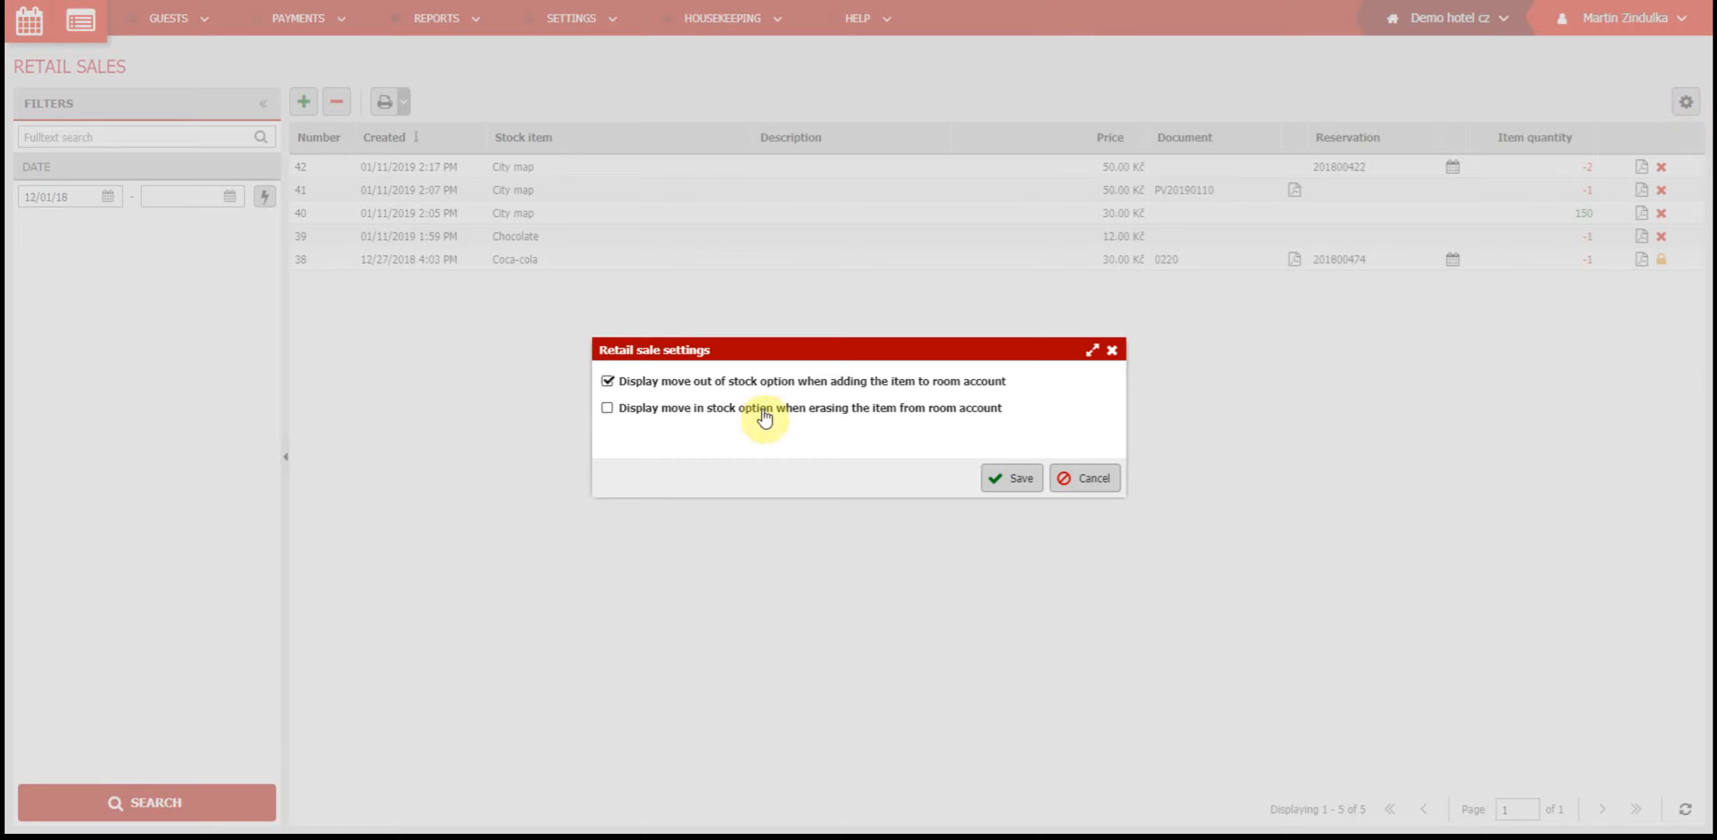
left_click(763, 412)
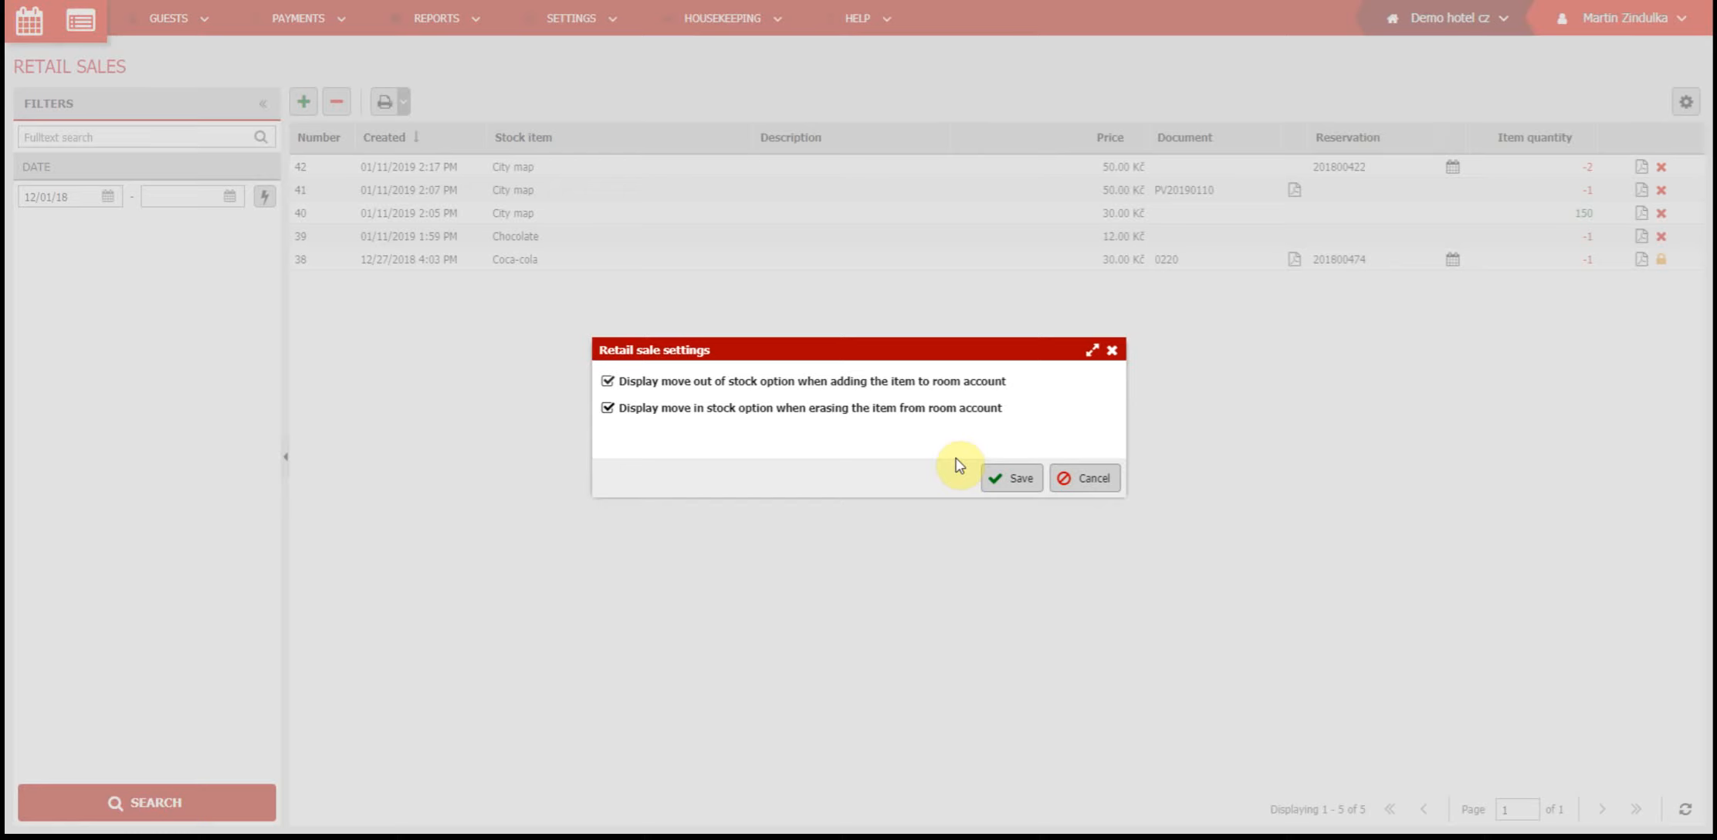
left_click(1008, 488)
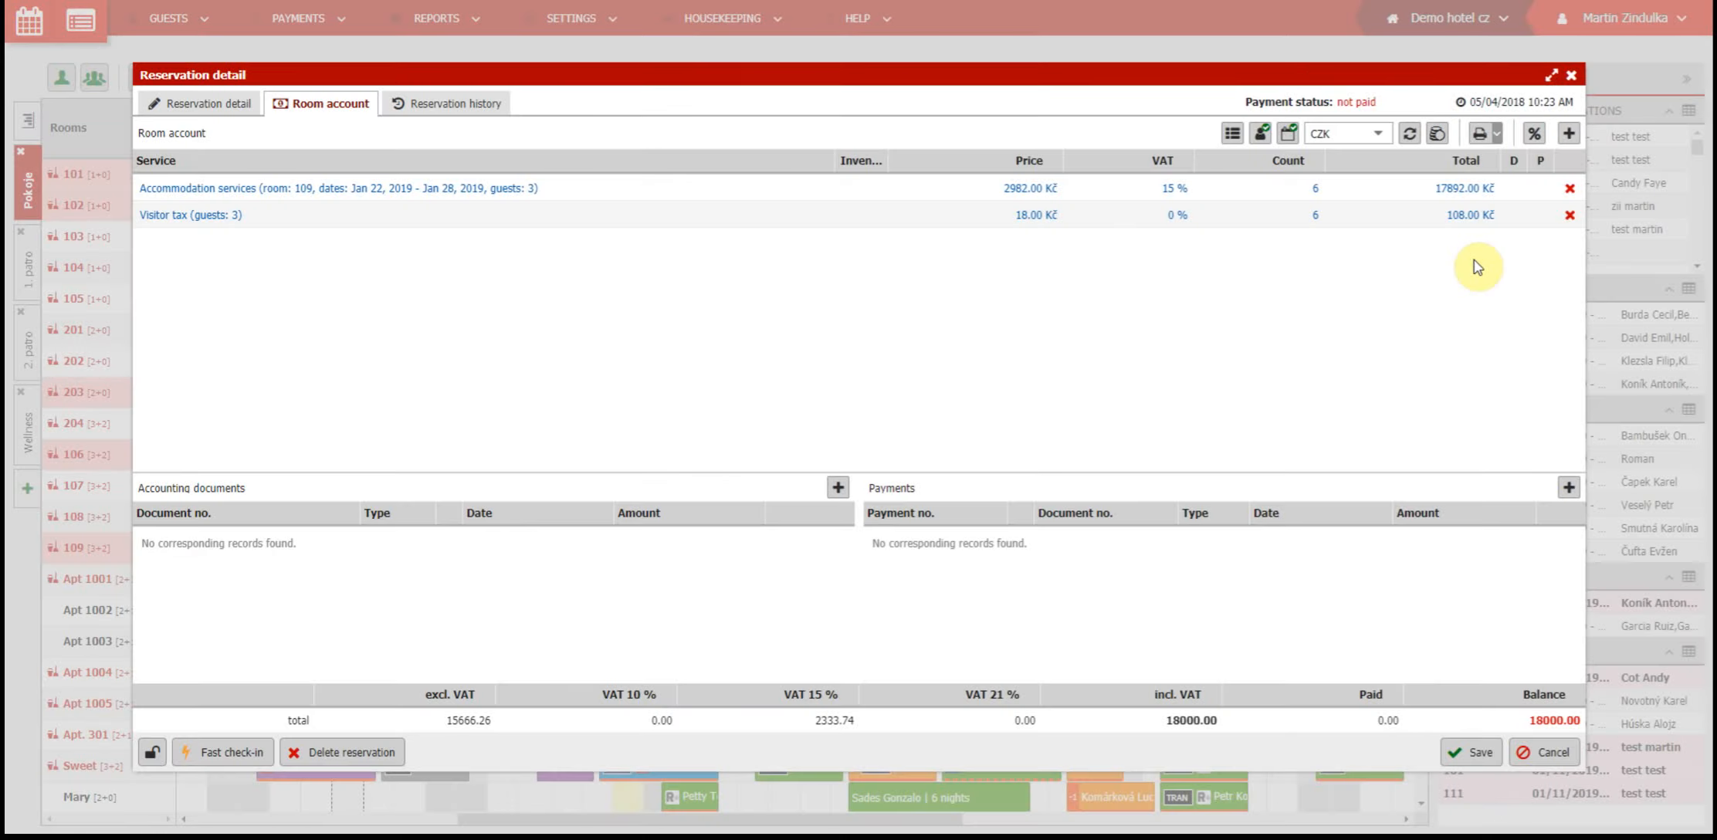
Add a Coca-cola to room 109's room account and save its move out of stock with a count of 1
left_click(1568, 134)
type("Coc")
left_click(556, 282)
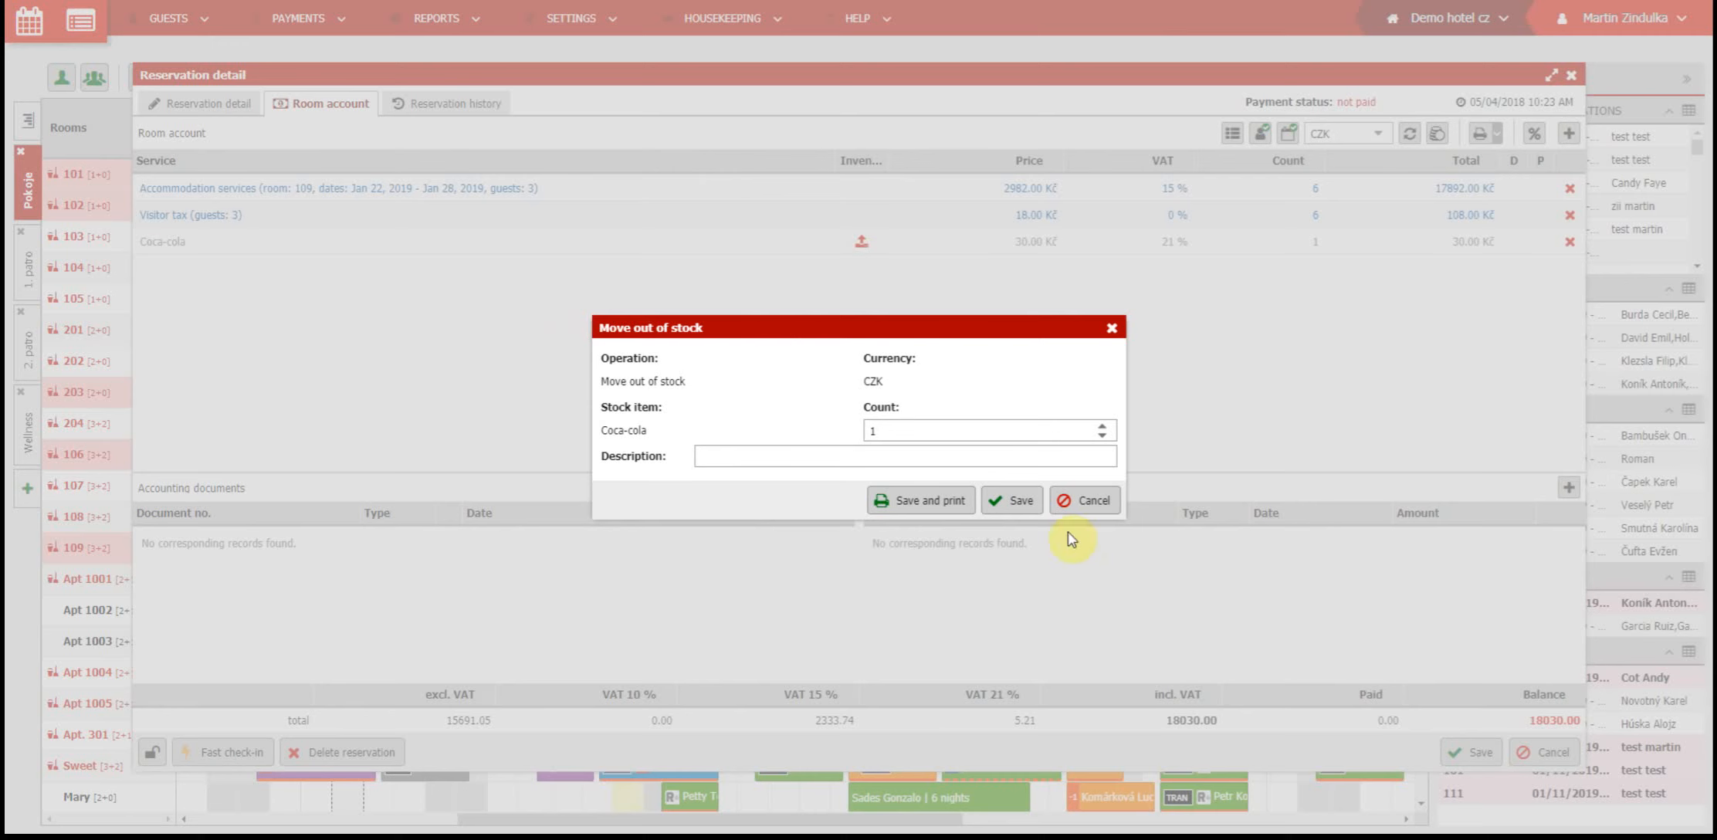
left_click(1016, 502)
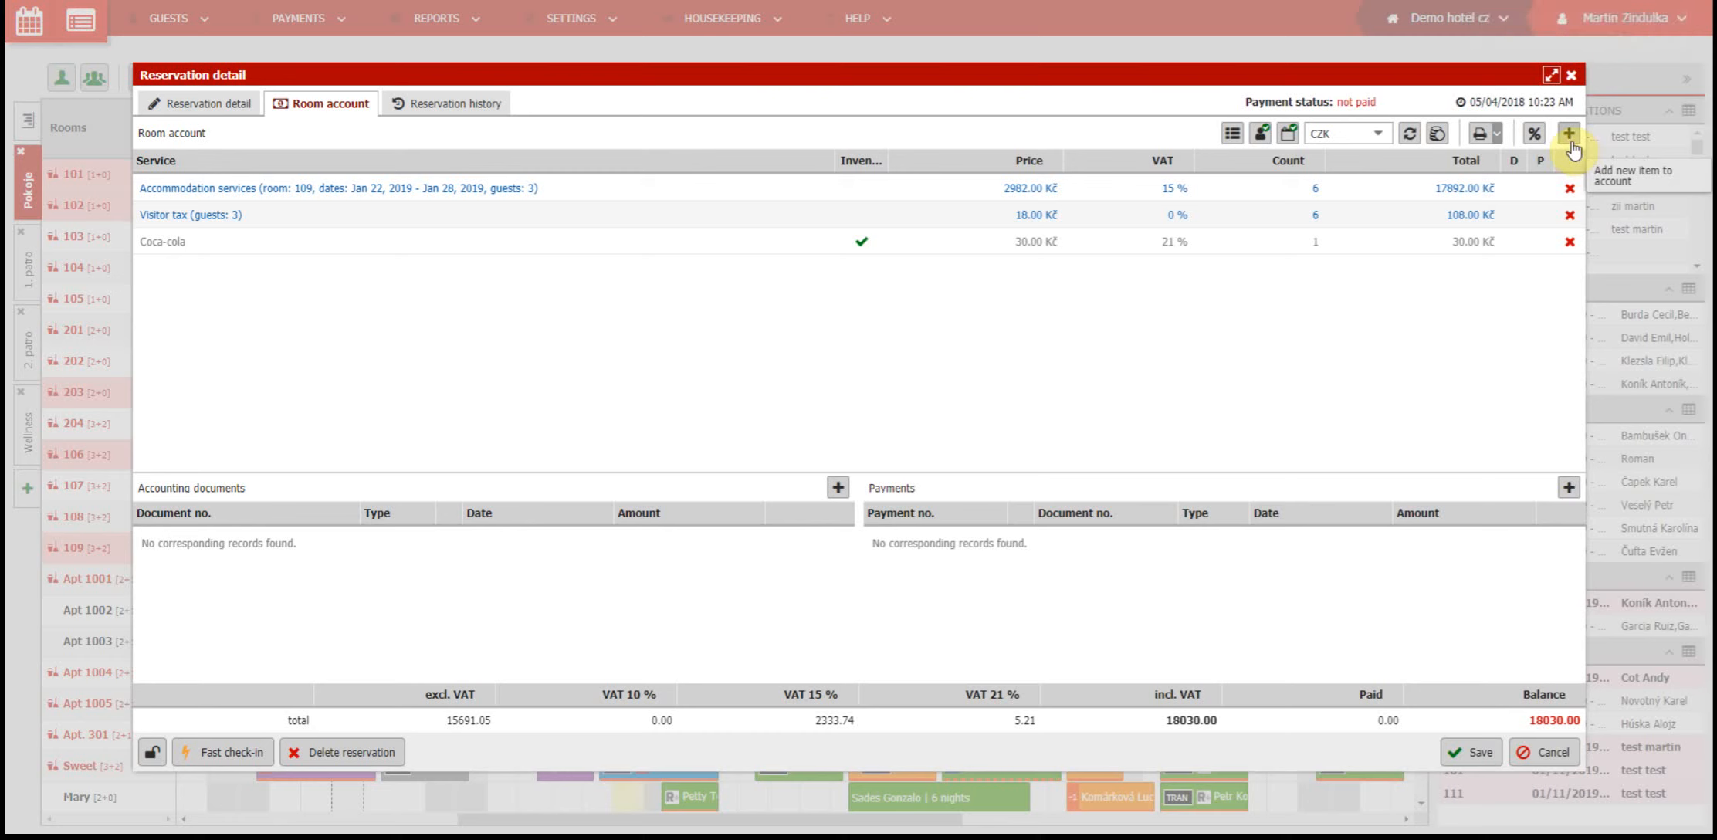
Add City map to the room account and save its move out of stock with a count of 3
left_click(1569, 134)
type("city")
left_click(567, 290)
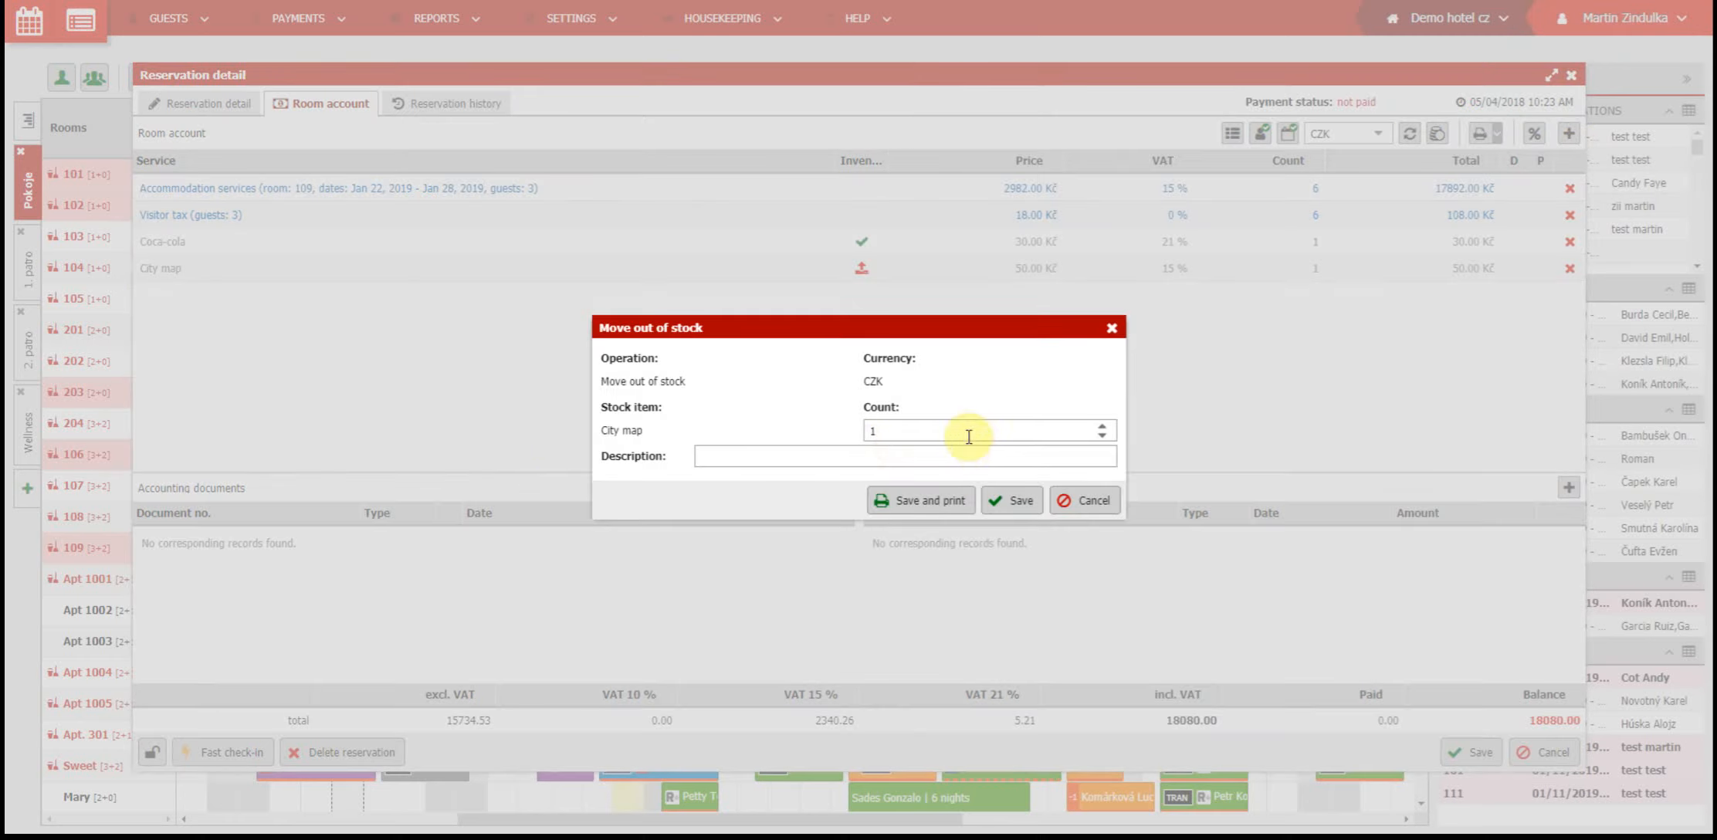
type("3")
left_click(1007, 500)
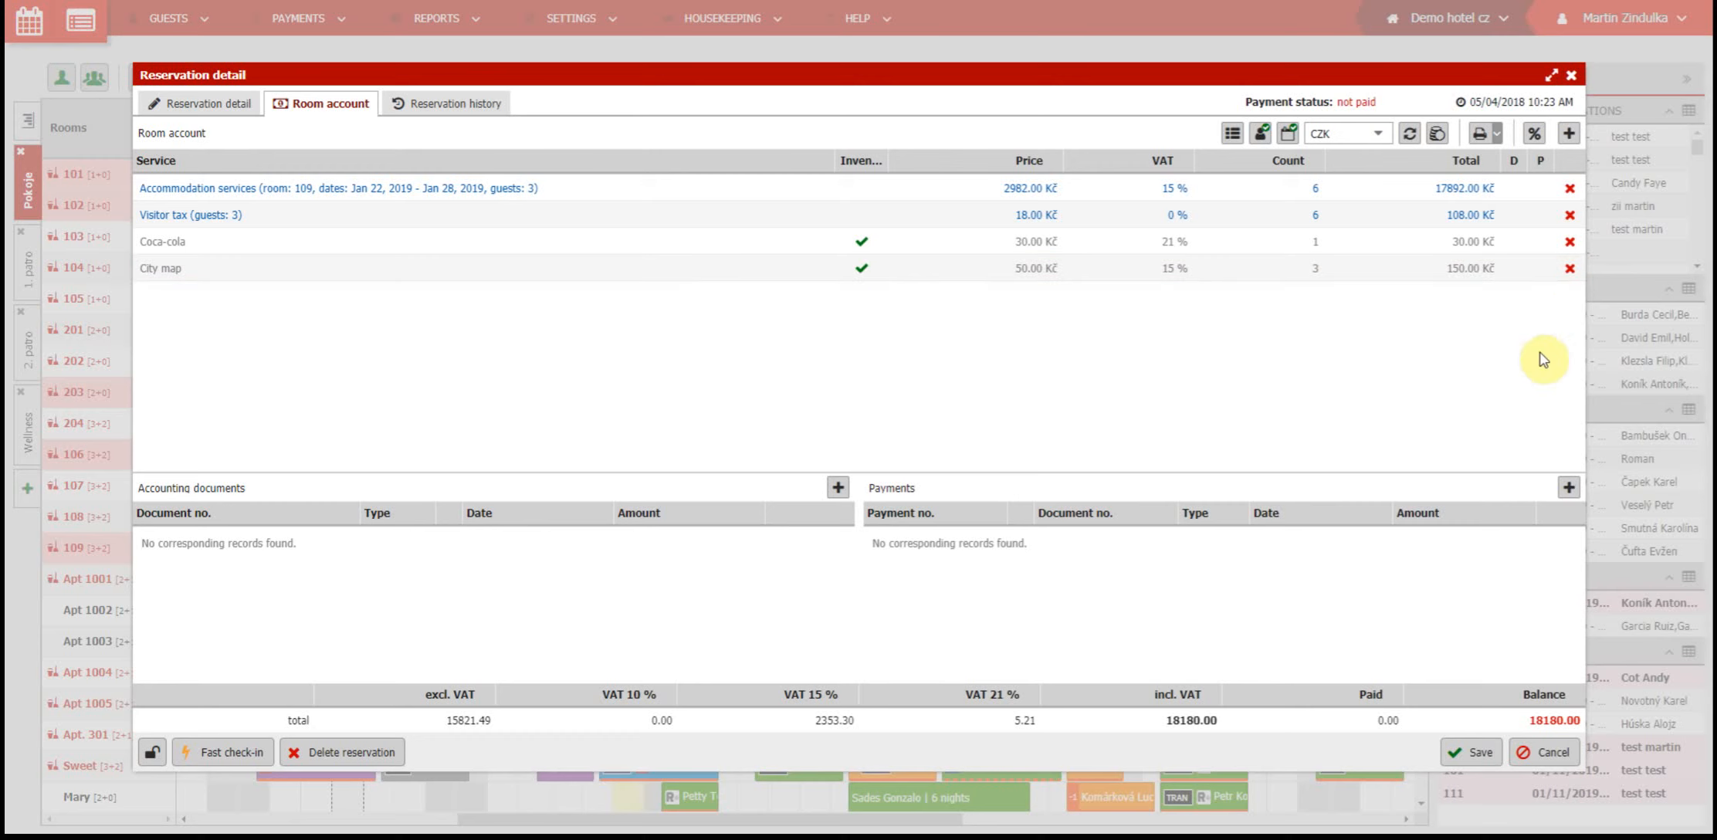
Delete the Coca-cola item from the room account and save its move back in stock with a count of 1
left_click(1570, 243)
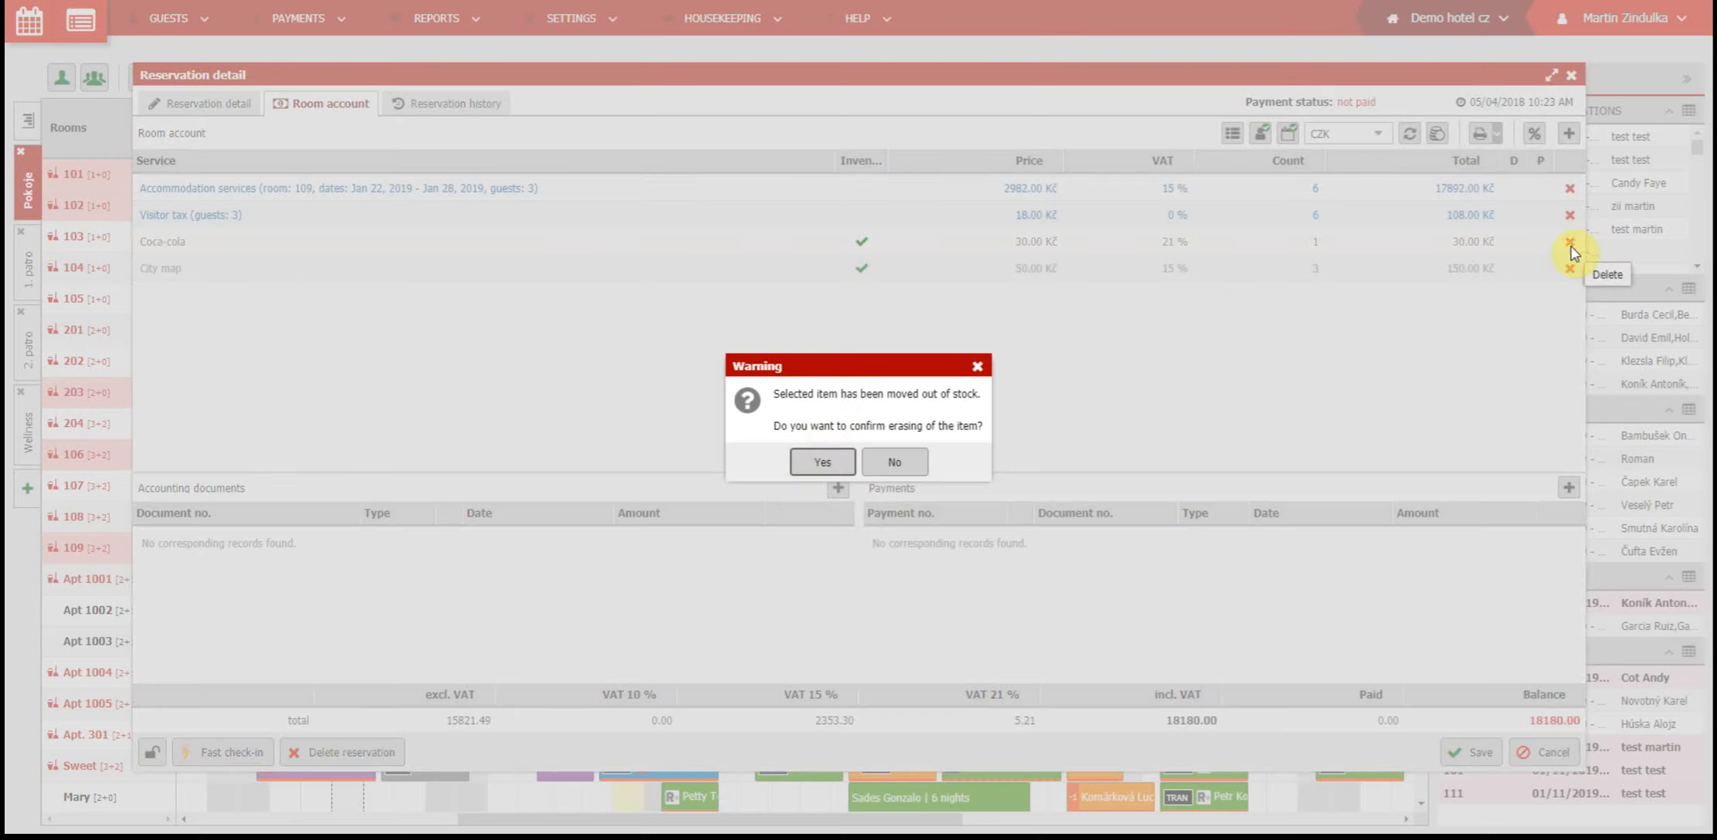
left_click(820, 462)
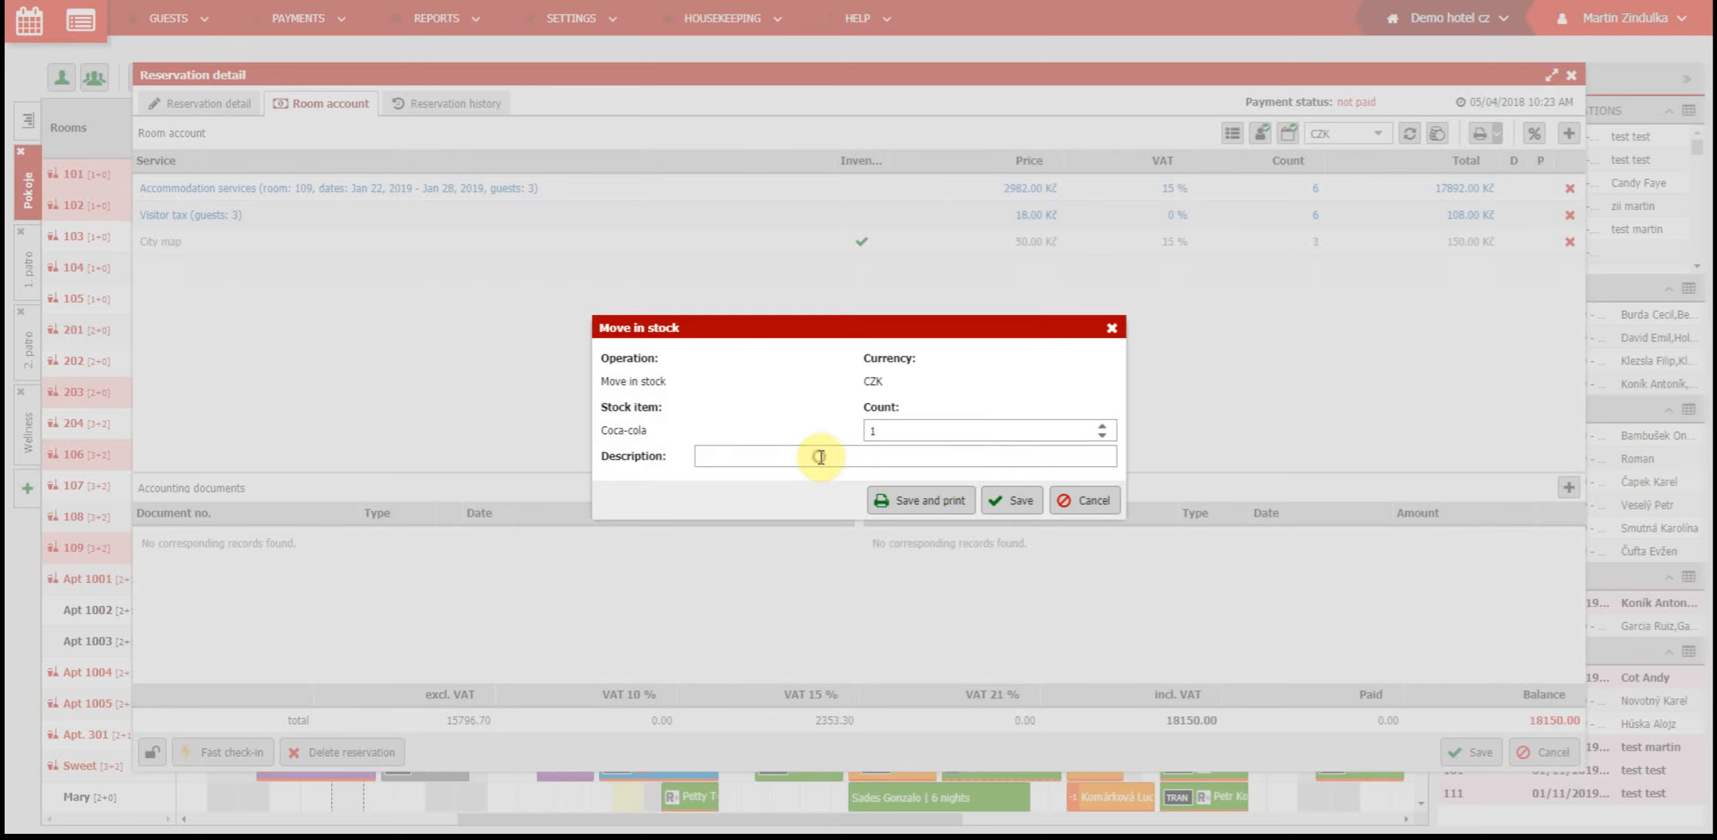
left_click(1014, 499)
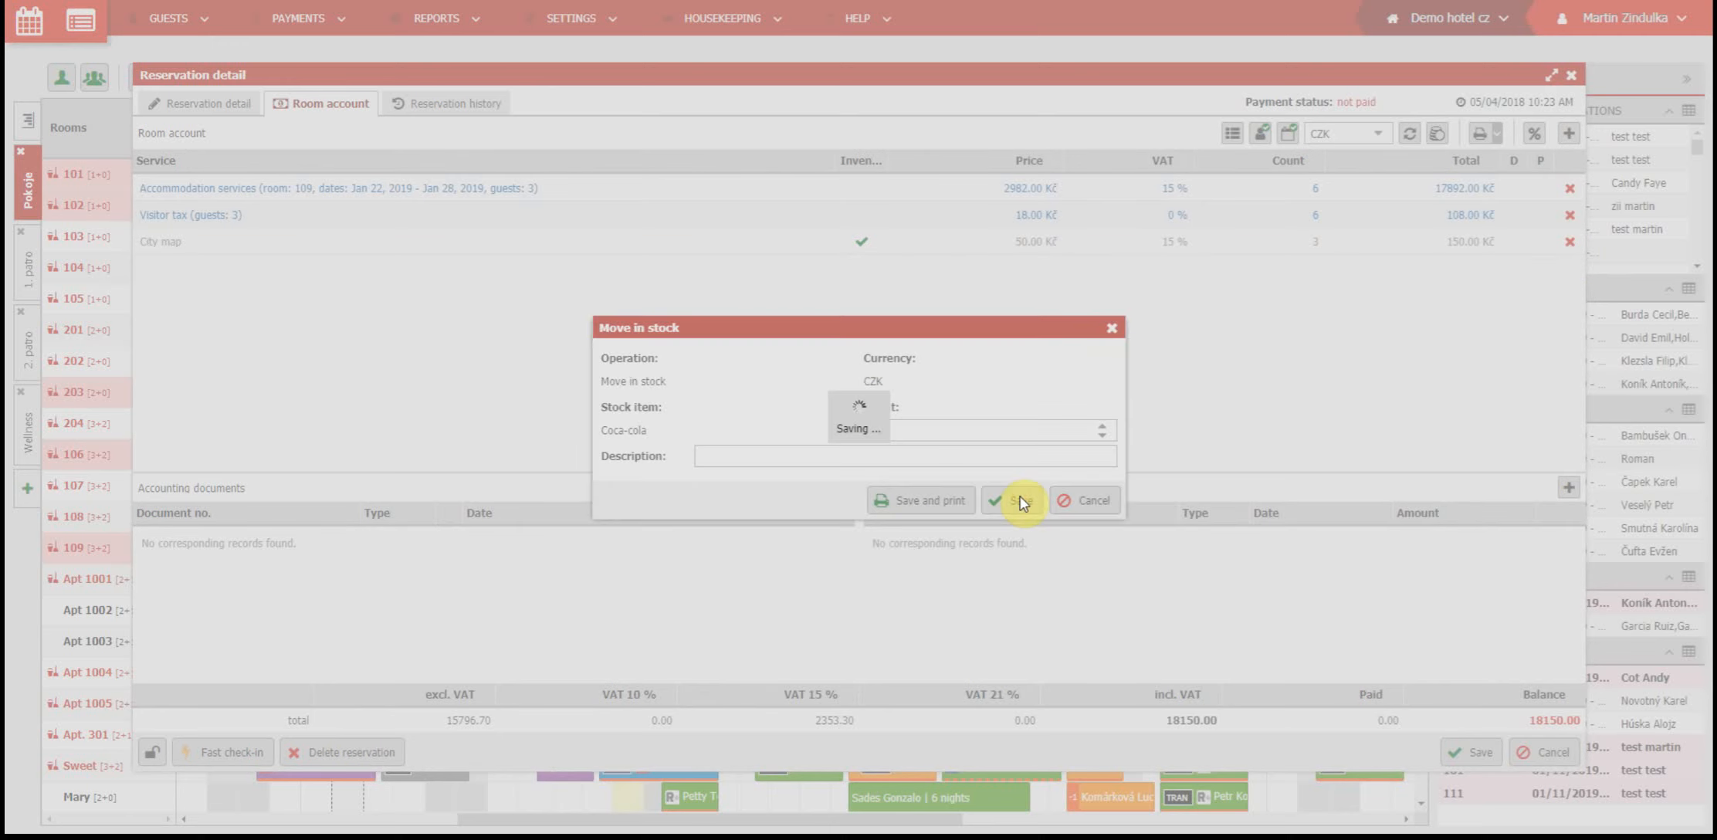